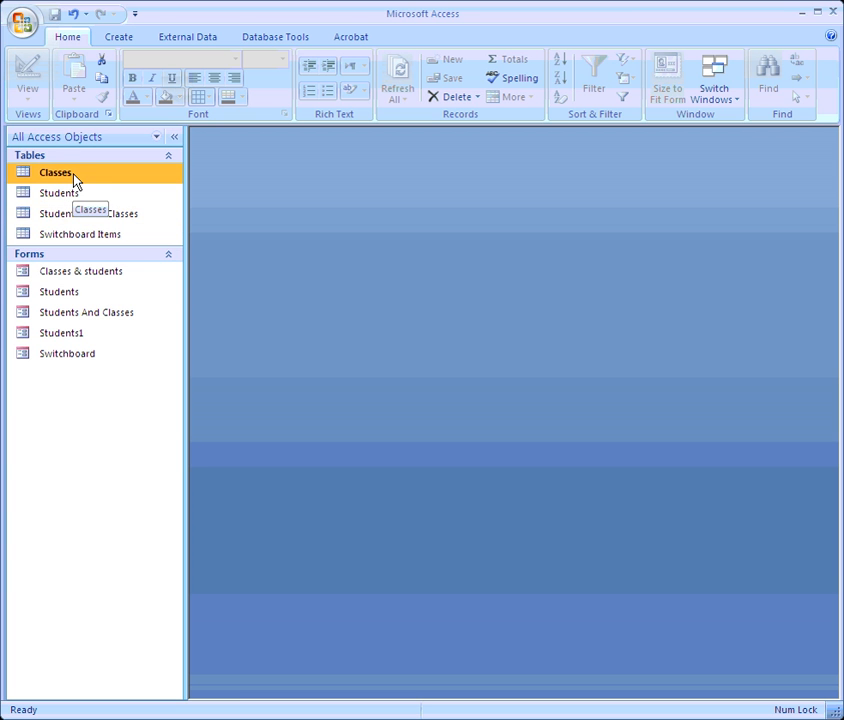
# Step: Open the Classes table as a datasheet and maximize its window
pyautogui.click(68, 193)
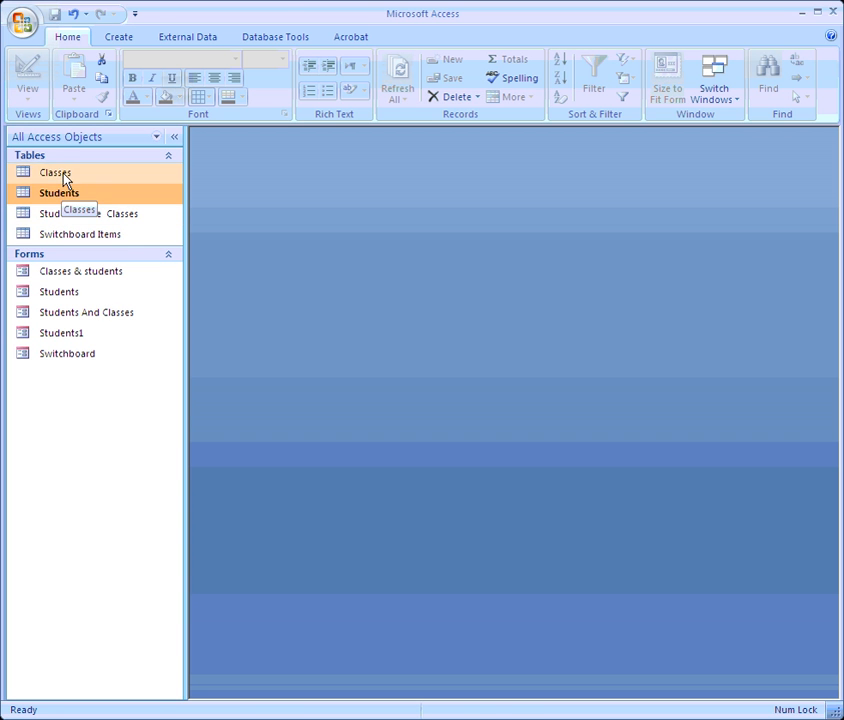
pyautogui.click(63, 175)
pyautogui.doubleClick(63, 175)
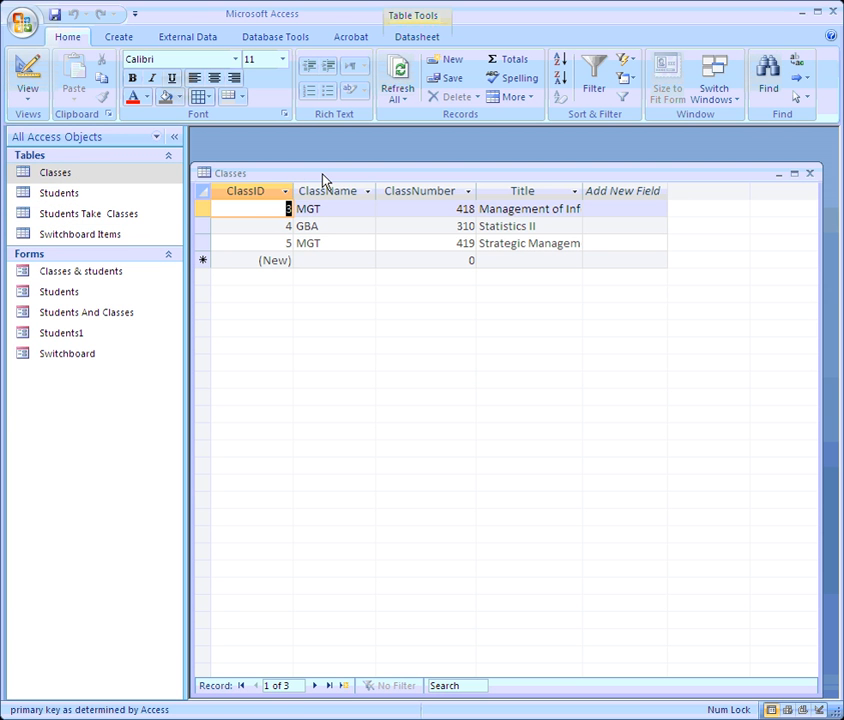
pyautogui.click(794, 173)
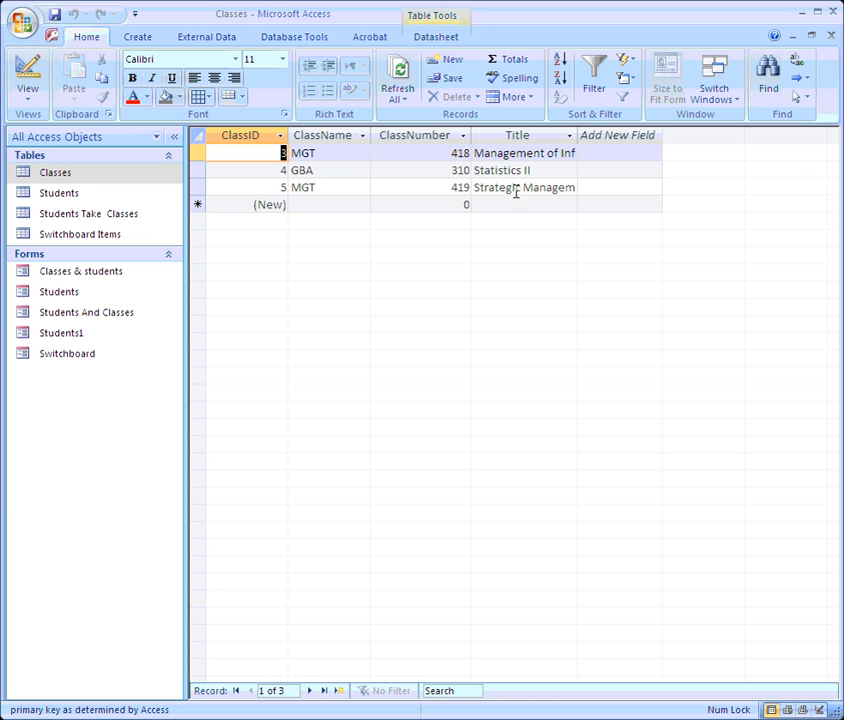
# Step: View the Classes field design without the Property Sheet, then return to Datasheet View
pyautogui.click(28, 82)
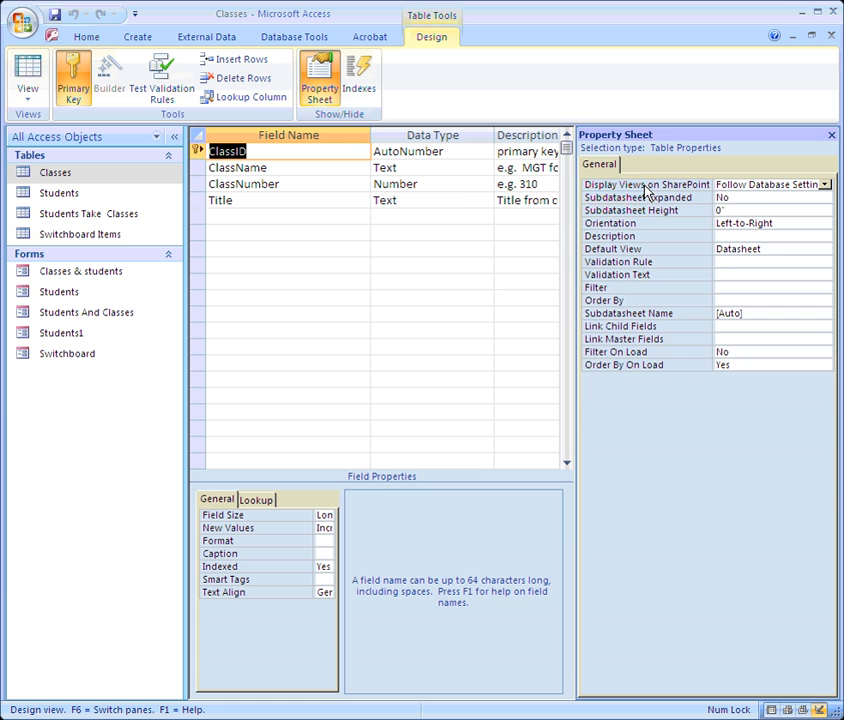
pyautogui.click(831, 134)
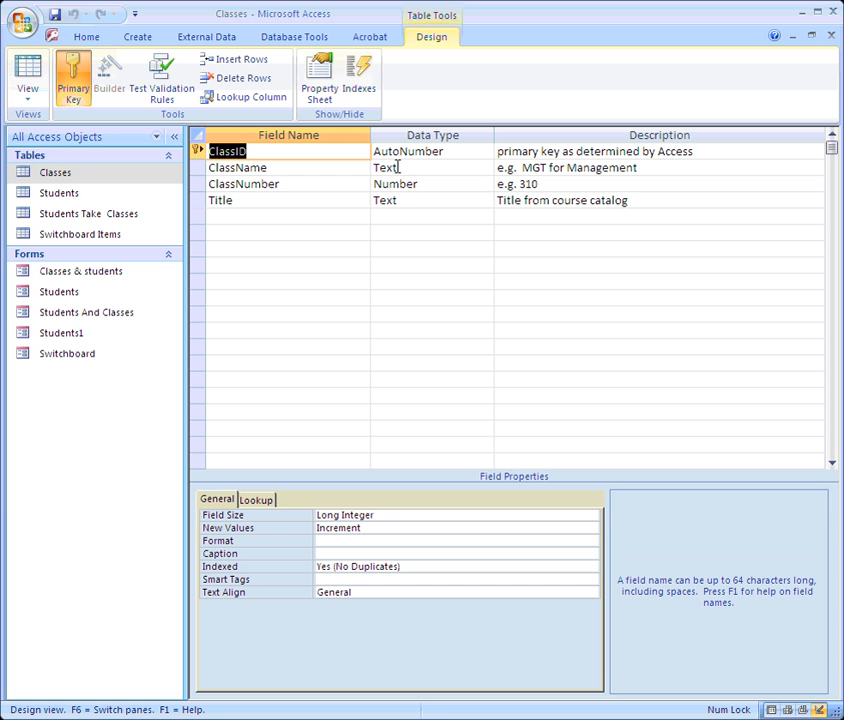
pyautogui.click(27, 80)
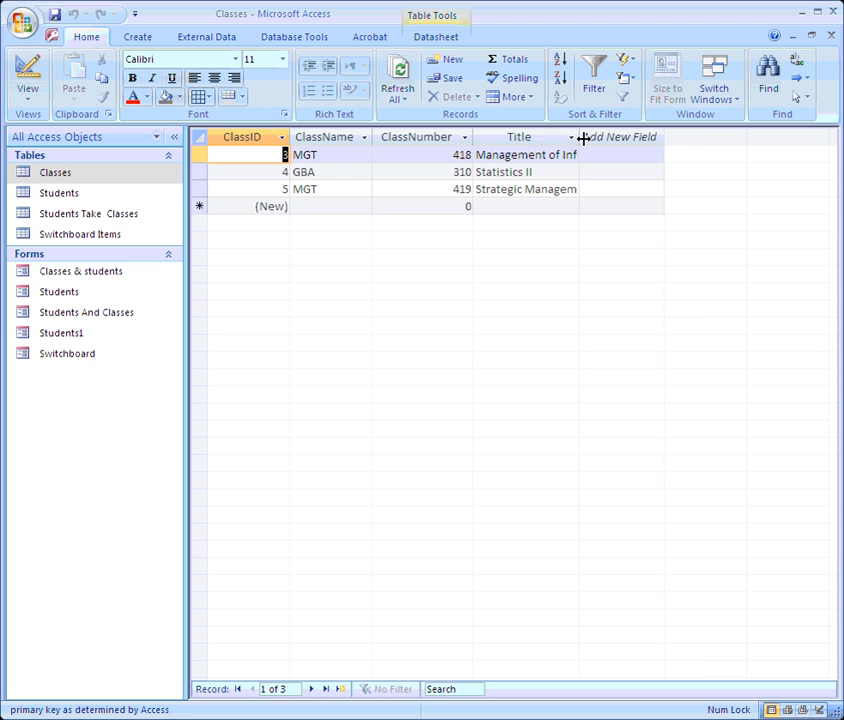
# Step: Widen the Title column and change the first record's ClassName to MIS
pyautogui.moveTo(581, 137); pyautogui.dragTo(618, 137)
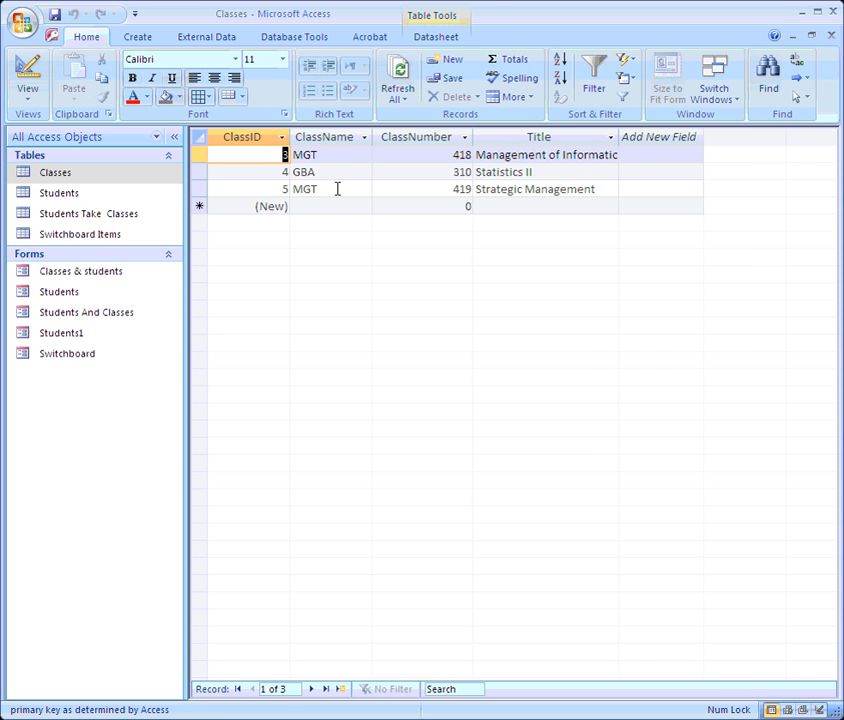
pyautogui.click(339, 155)
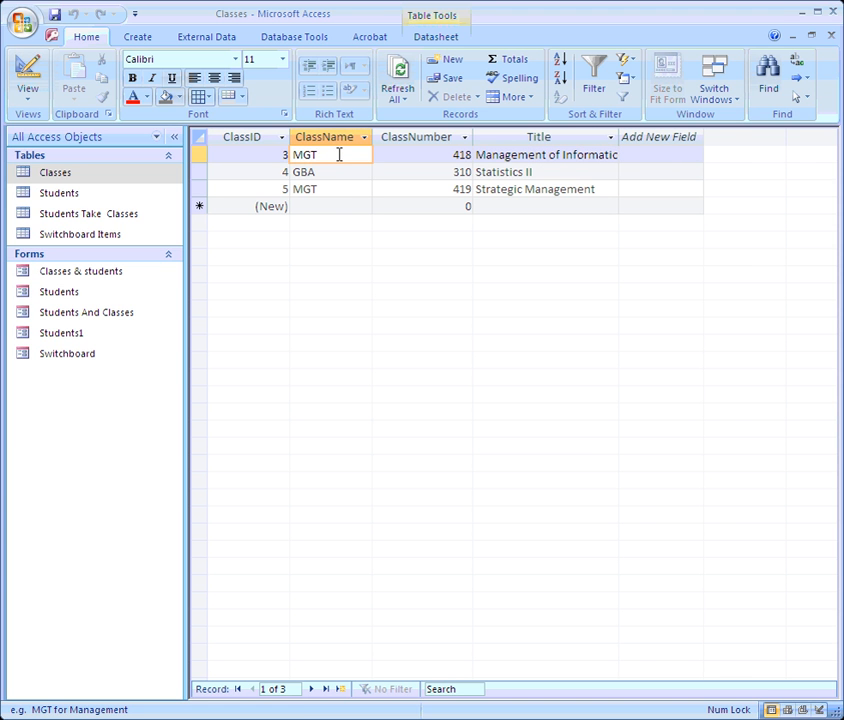
pyautogui.moveTo(339, 155); pyautogui.dragTo(294, 156)
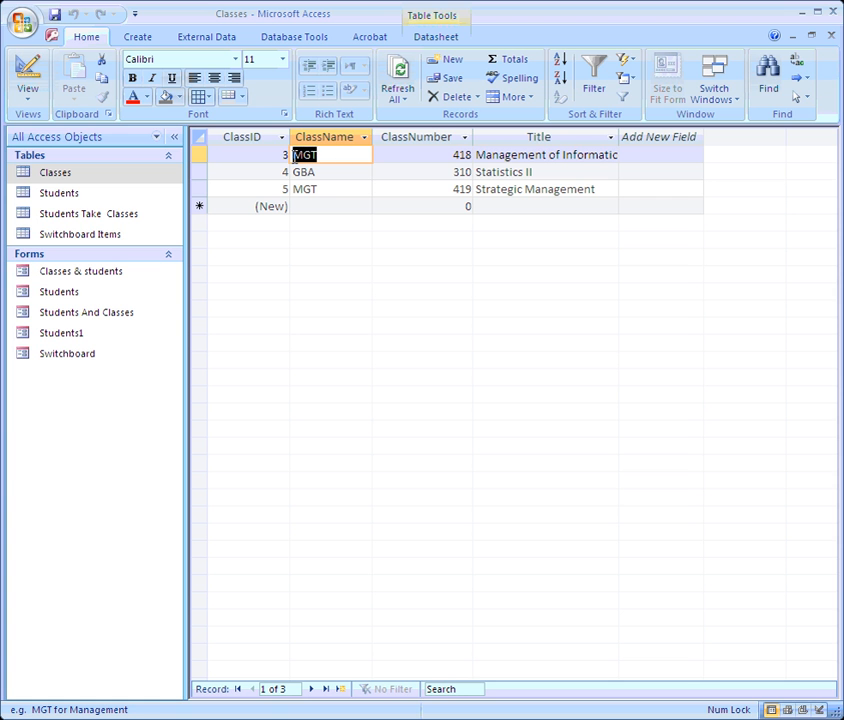
pyautogui.write('MIS')
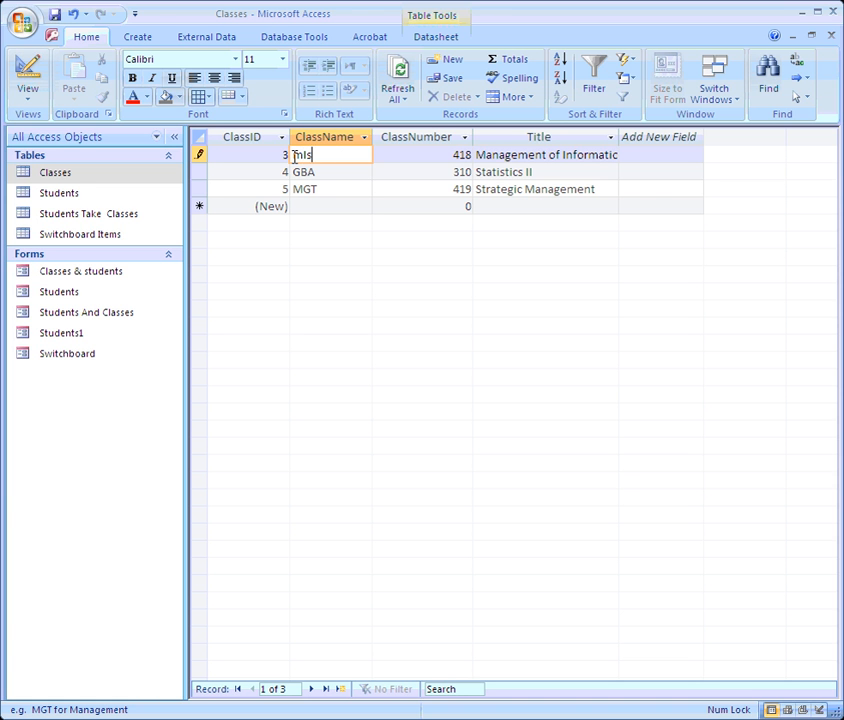
pyautogui.click(332, 188)
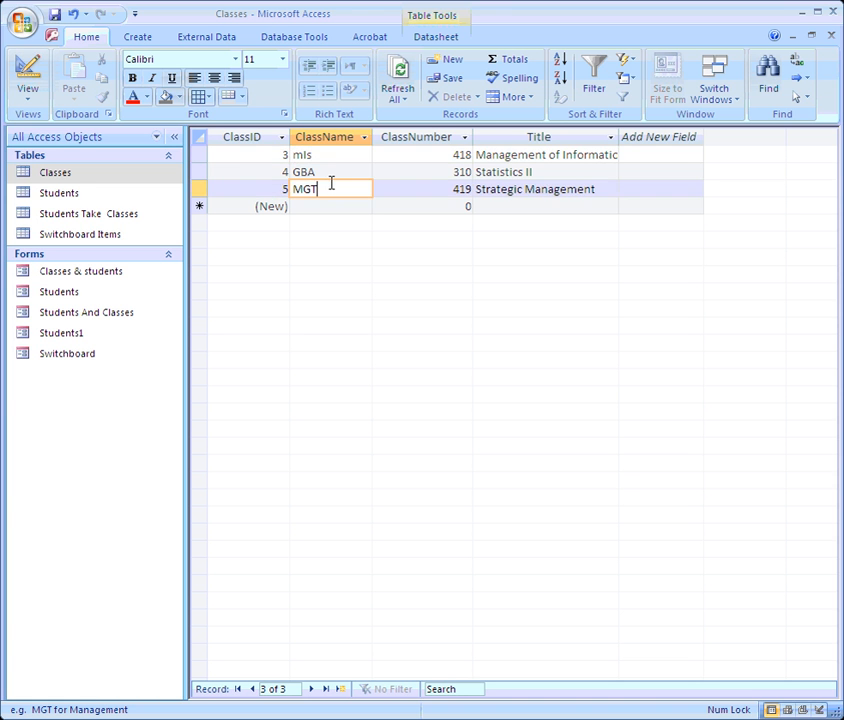
# Step: Restore the first record's ClassName to MGT and switch to Design View
pyautogui.moveTo(313, 157); pyautogui.dragTo(274, 168)
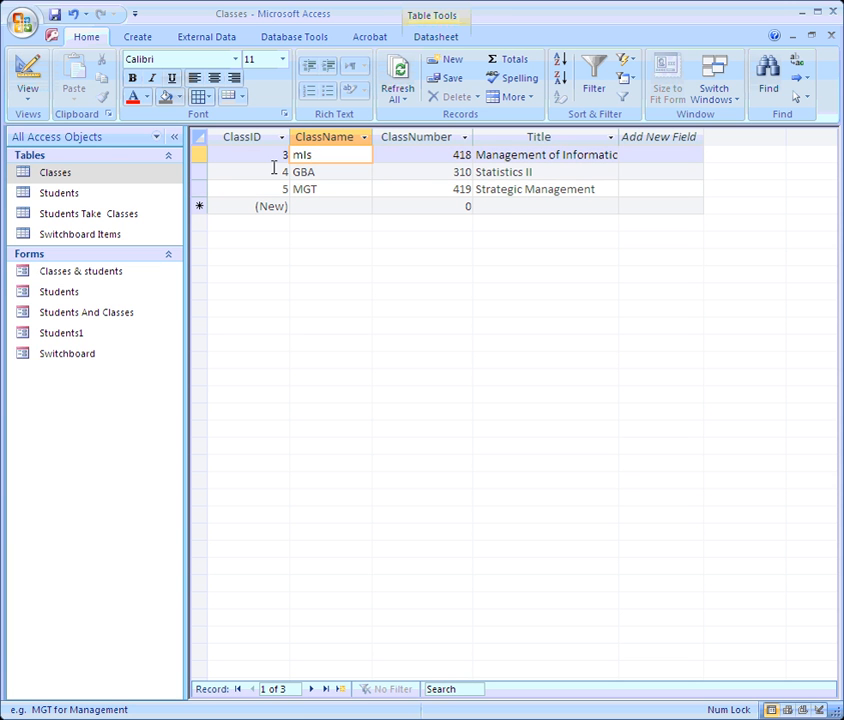
pyautogui.write('MGT')
pyautogui.press('Tab')
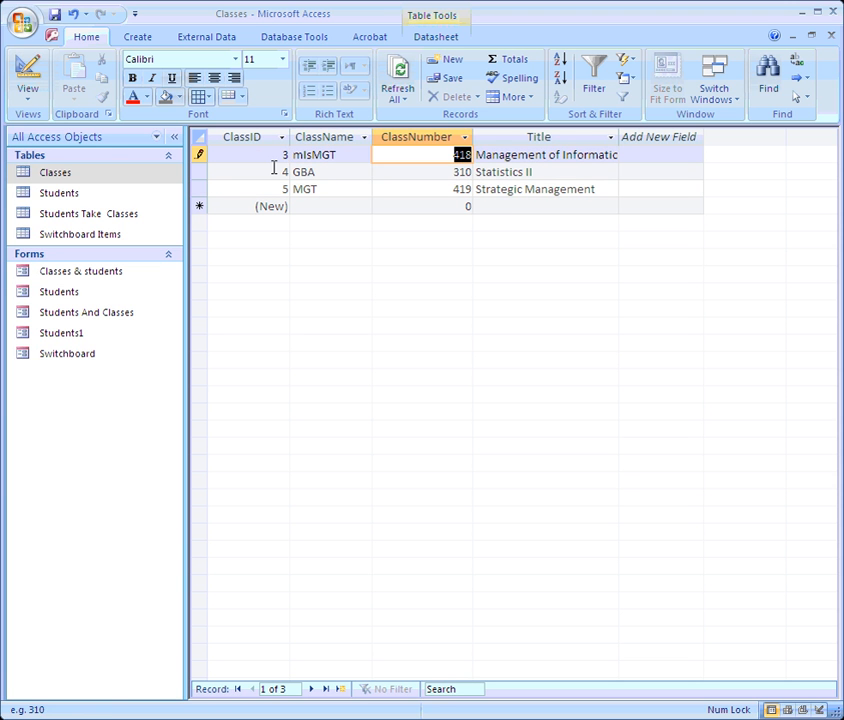
pyautogui.hotkey('shift', 'Tab')
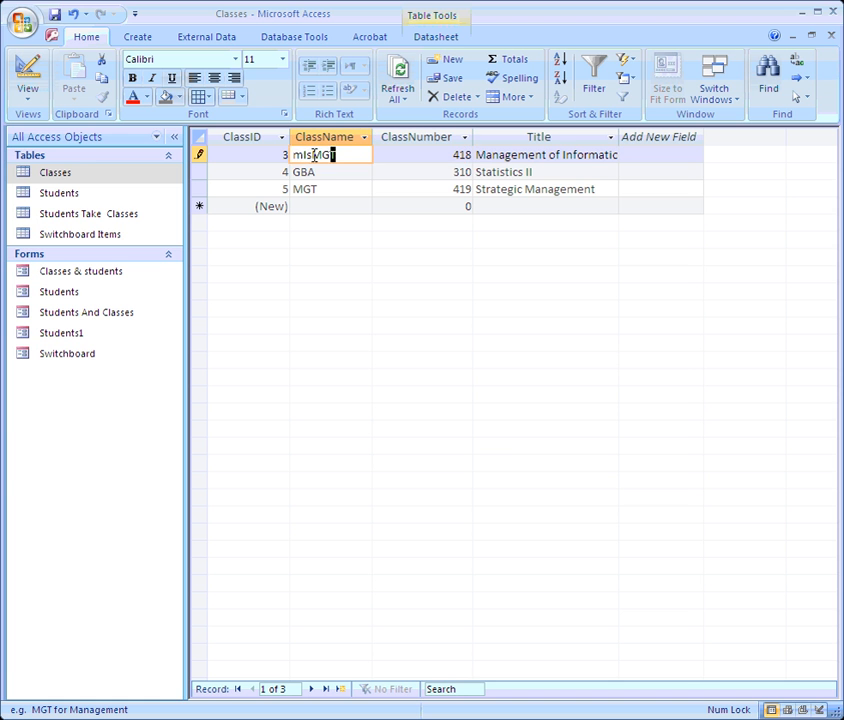
pyautogui.press('F2')
pyautogui.write('MGT')
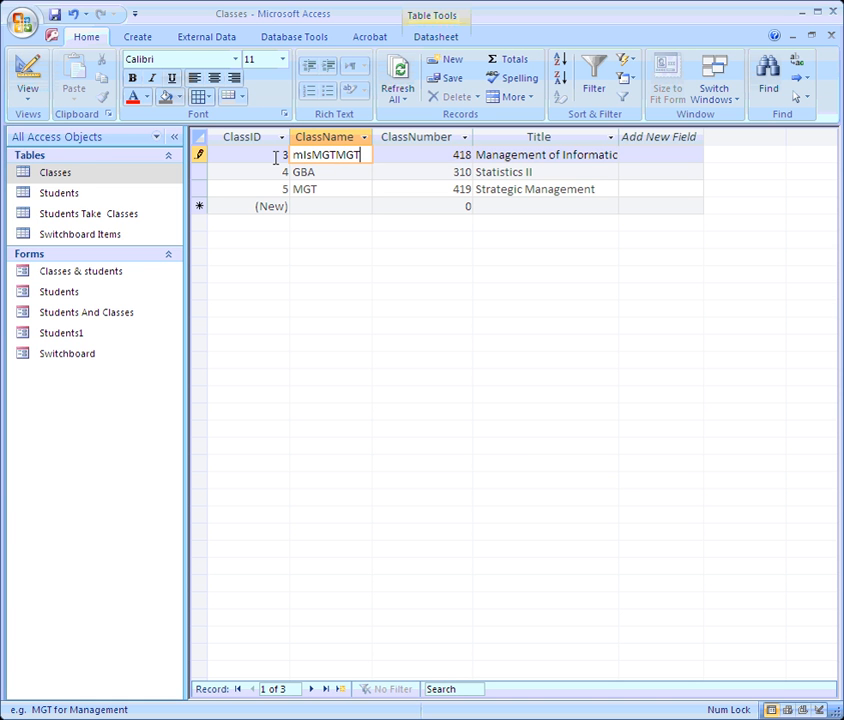
pyautogui.press('BackSpace')
pyautogui.press('BackSpace')
pyautogui.press('BackSpace')
pyautogui.press('BackSpace')
pyautogui.press('BackSpace')
pyautogui.press('BackSpace')
pyautogui.press('BackSpace')
pyautogui.press('BackSpace')
pyautogui.press('BackSpace')
pyautogui.write('MGT')
pyautogui.press('Tab')
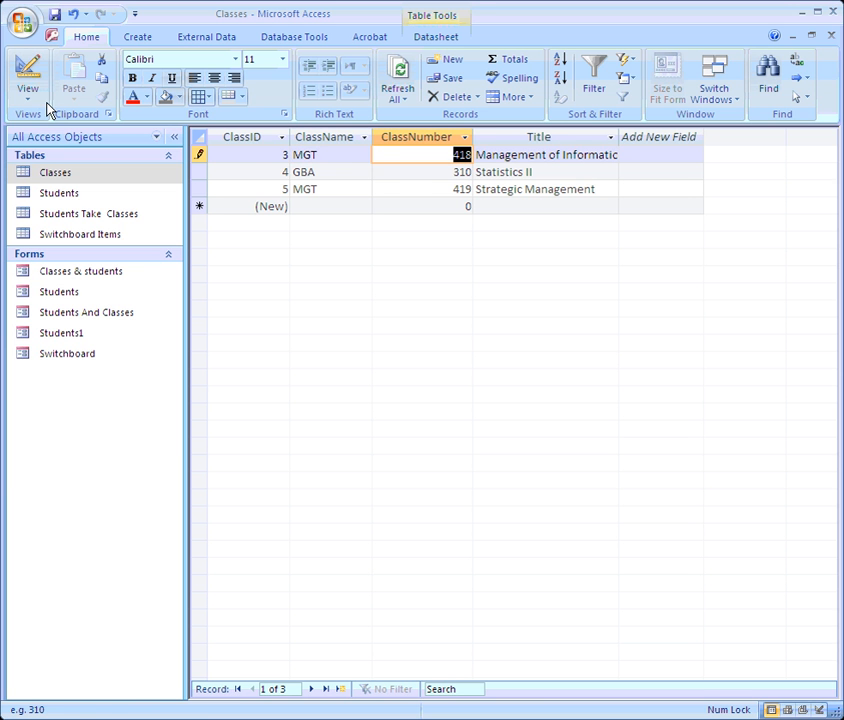
pyautogui.click(27, 72)
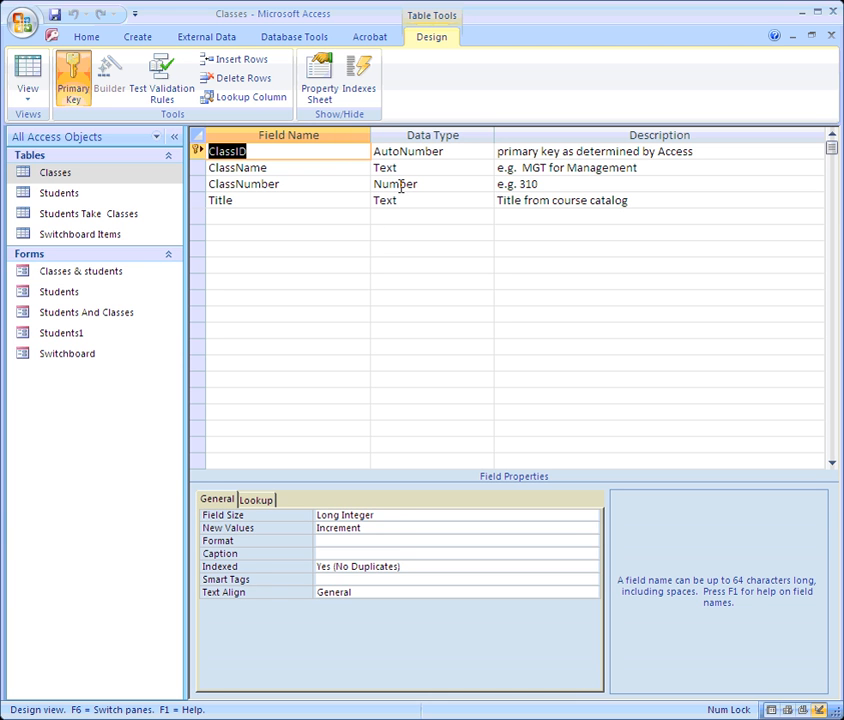
# Step: Pick Lookup Wizard from the ClassName field's Data Type list
pyautogui.click(482, 168)
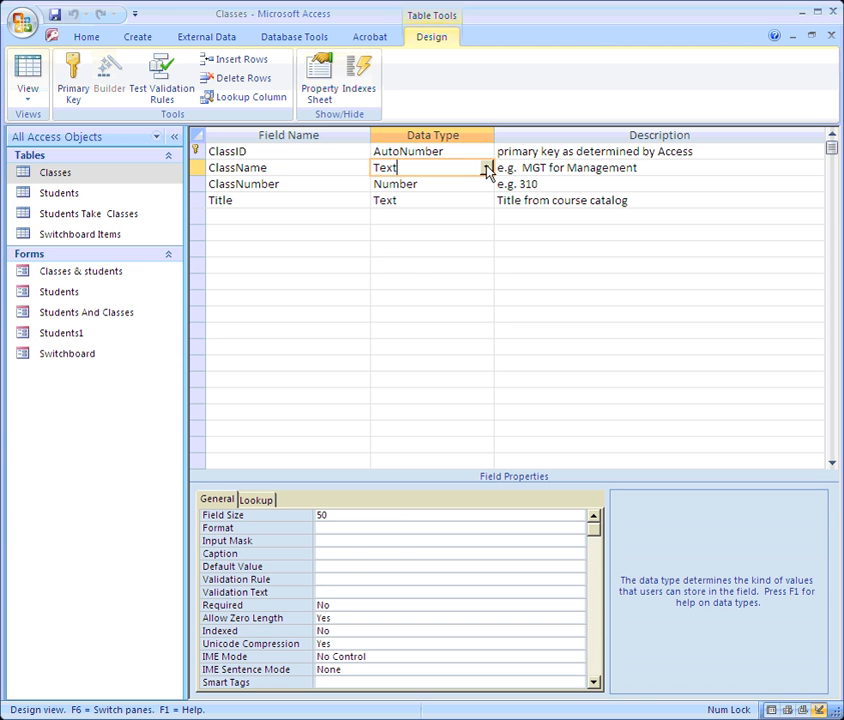
pyautogui.click(486, 168)
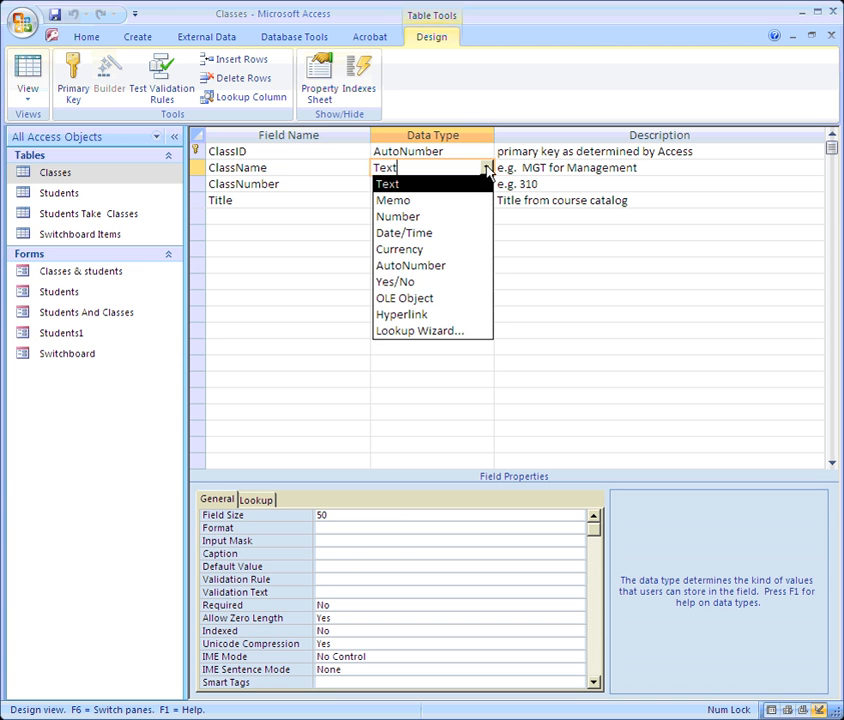
pyautogui.click(462, 332)
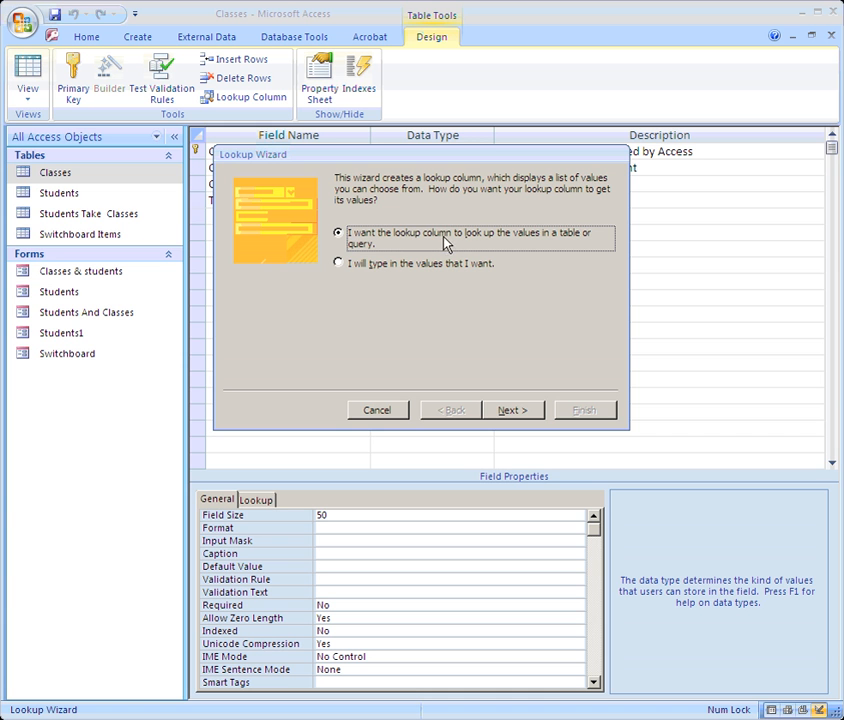
# Step: Choose typed lookup values and enter MGT, MKT, ACC, FIN and GBA
pyautogui.click(347, 265)
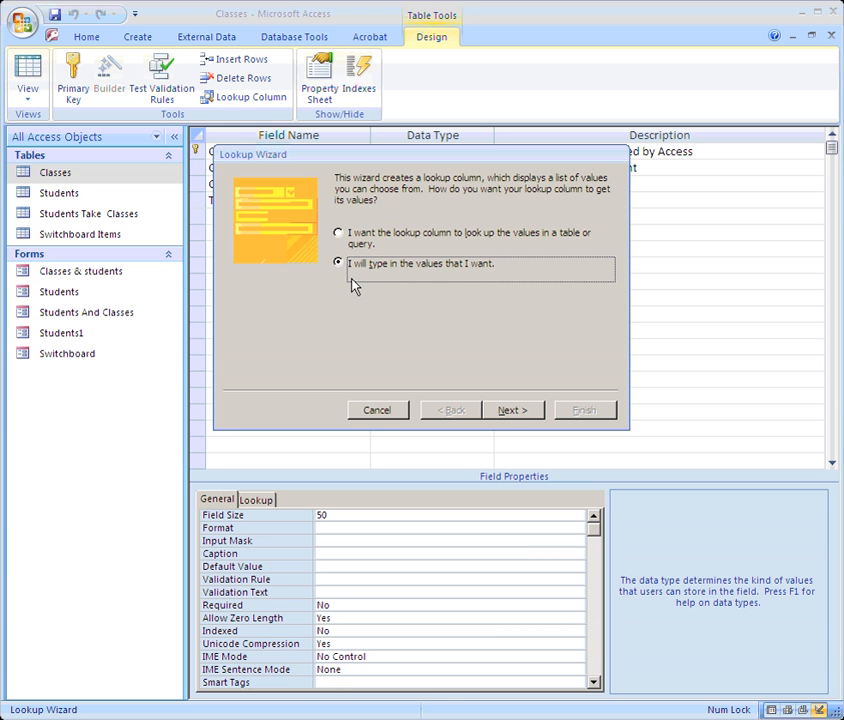
pyautogui.click(507, 409)
pyautogui.click(284, 279)
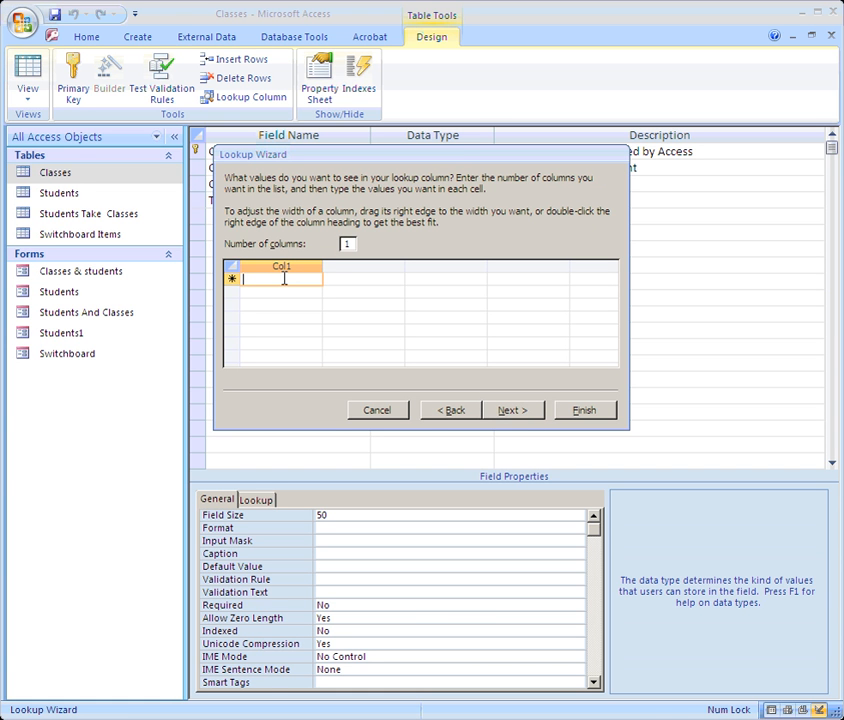
pyautogui.press('capslock')
pyautogui.write('MGT')
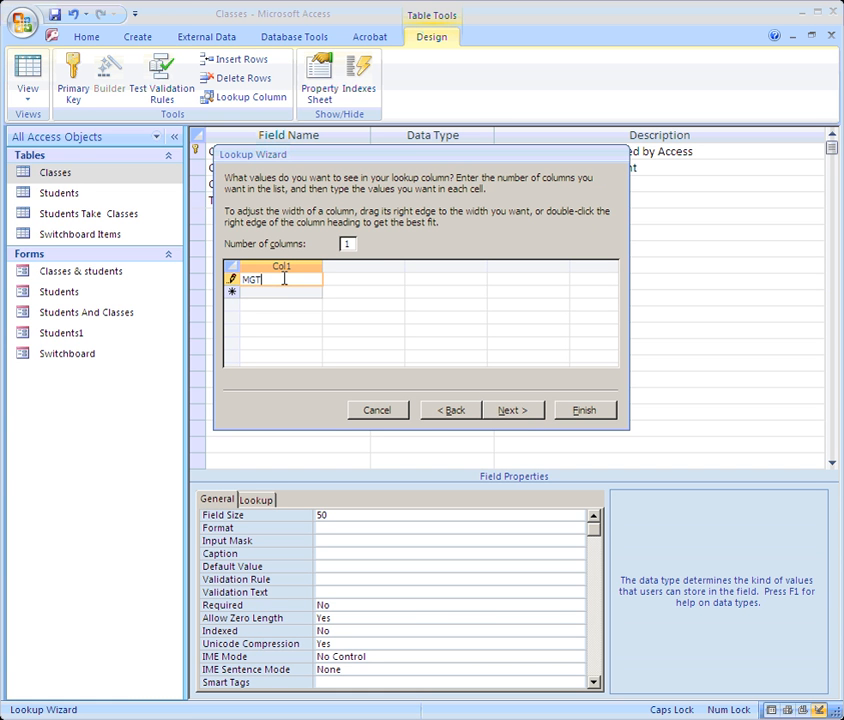
pyautogui.press('Return')
pyautogui.write('MKT')
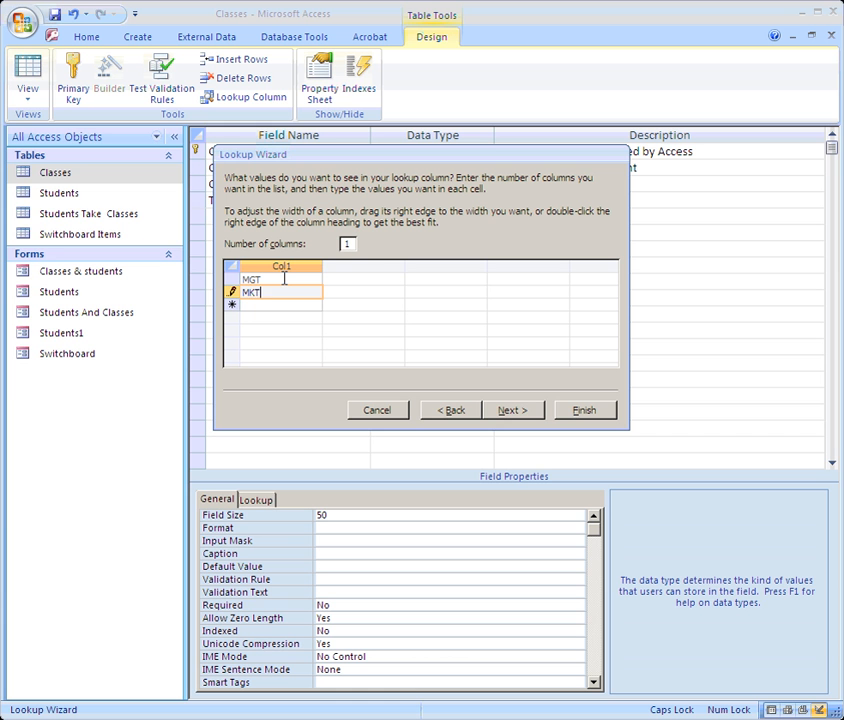
pyautogui.press('Return')
pyautogui.write('ACC')
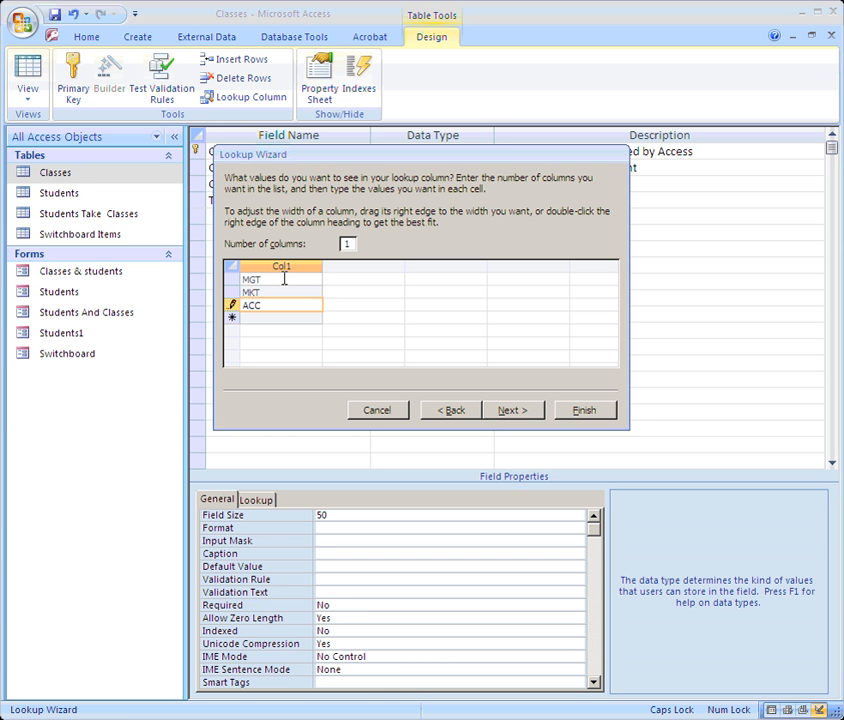
pyautogui.press('Return')
pyautogui.write('FIN')
pyautogui.press('Return')
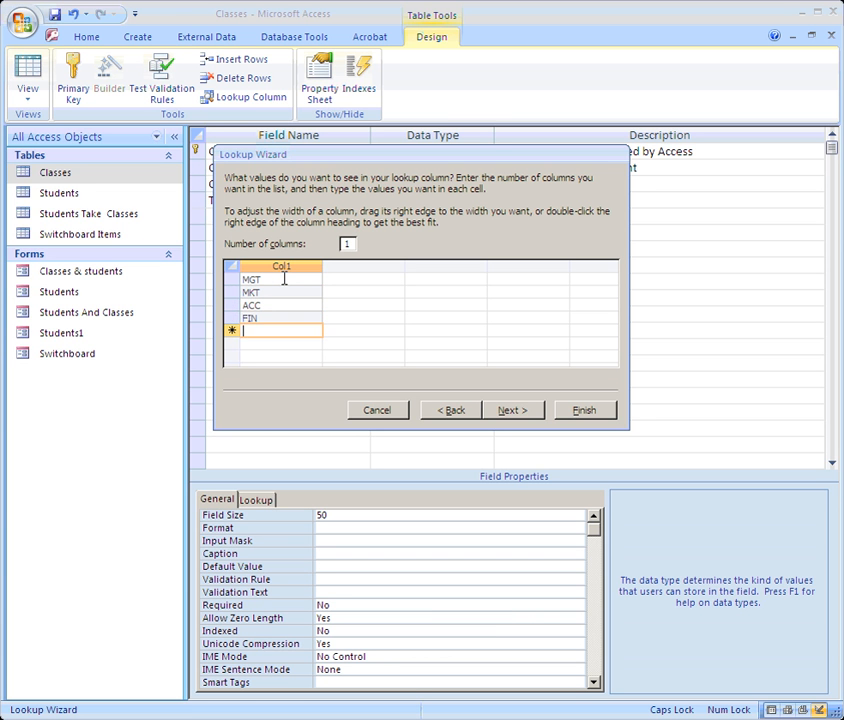
pyautogui.write('GBA')
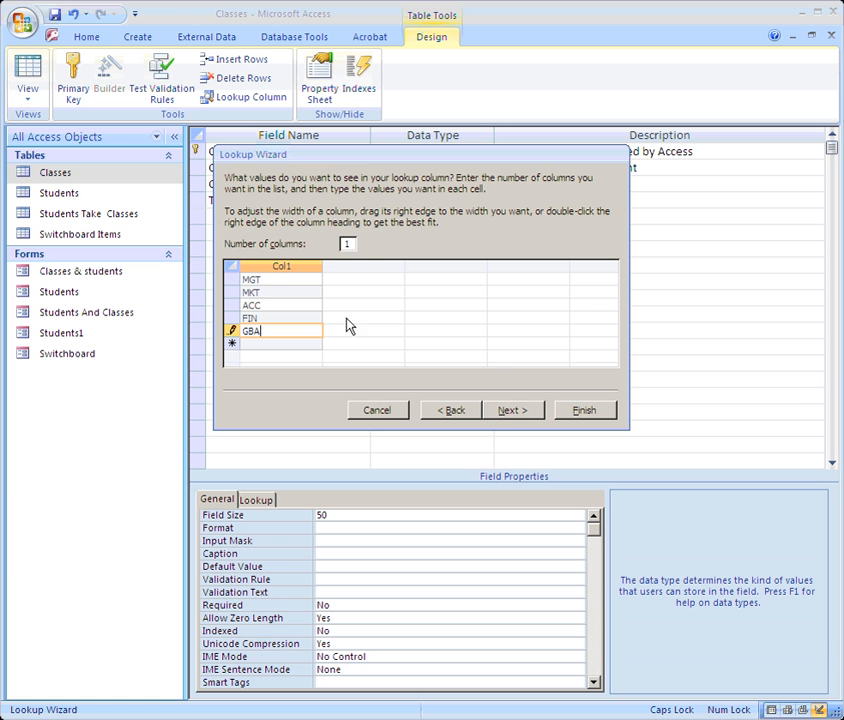
# Step: Finish the ClassName lookup wizard and switch to Datasheet View
pyautogui.click(503, 411)
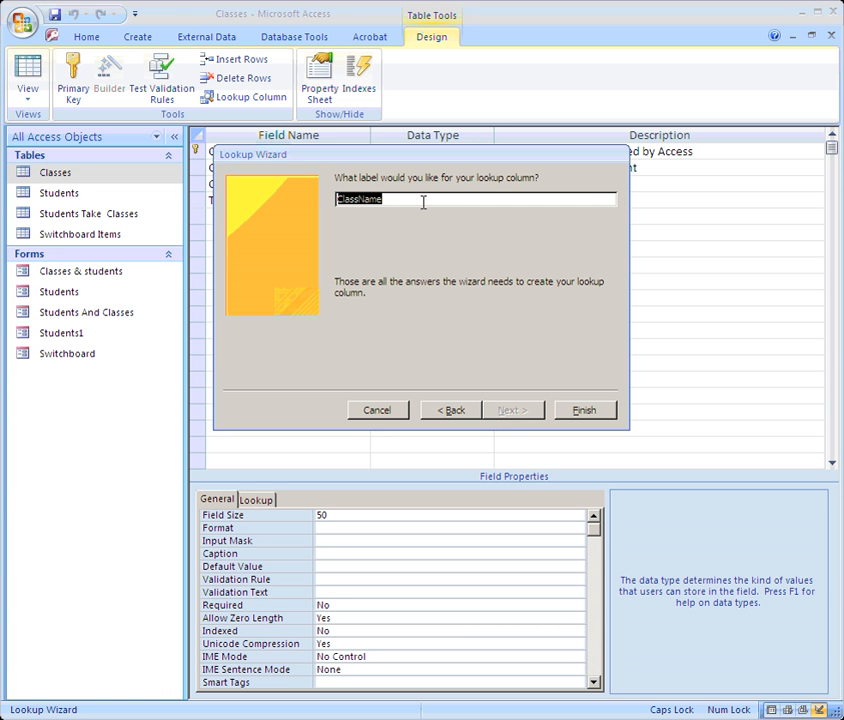
pyautogui.click(577, 411)
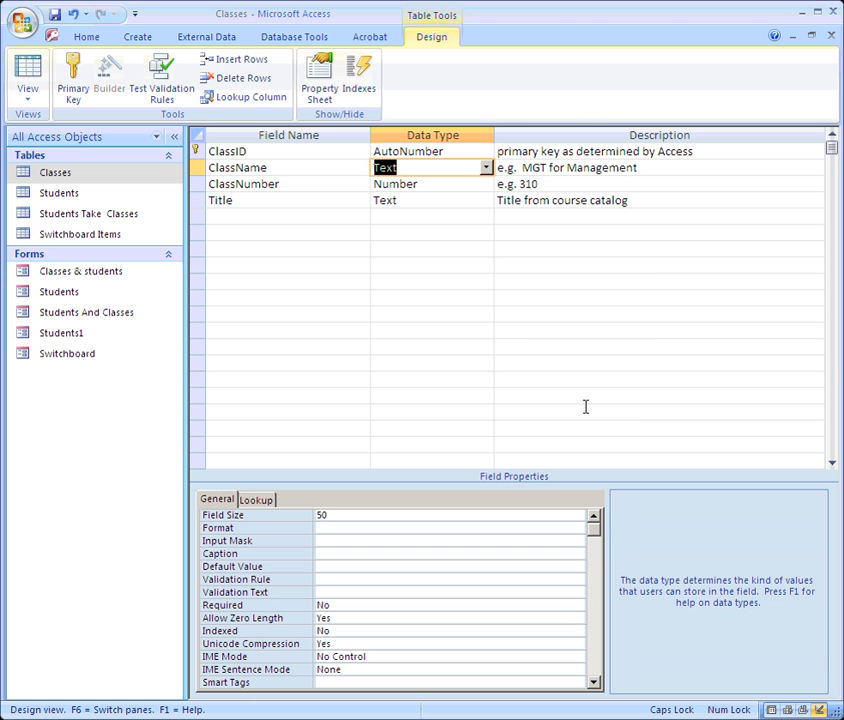
pyautogui.click(27, 68)
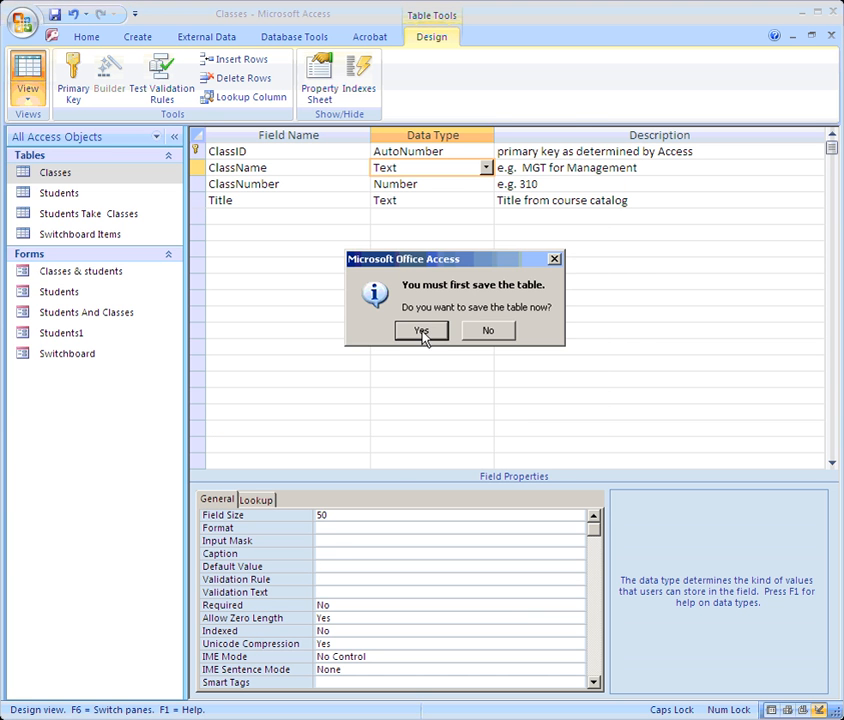
# Step: Save the Classes table and check the ClassName dropdown lists MGT, MKT, ACC, FIN, GBA
pyautogui.click(421, 330)
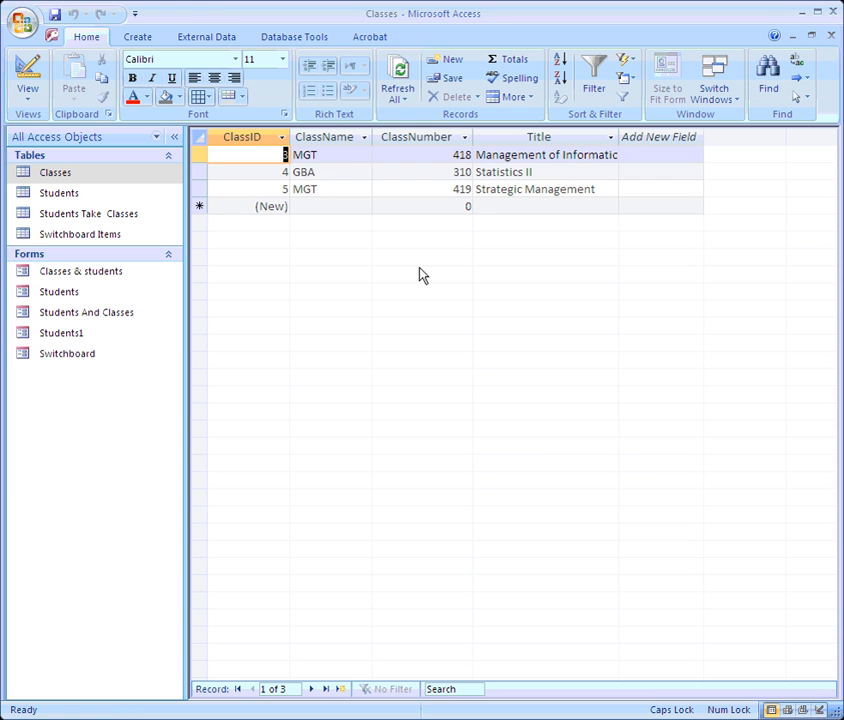
pyautogui.click(352, 155)
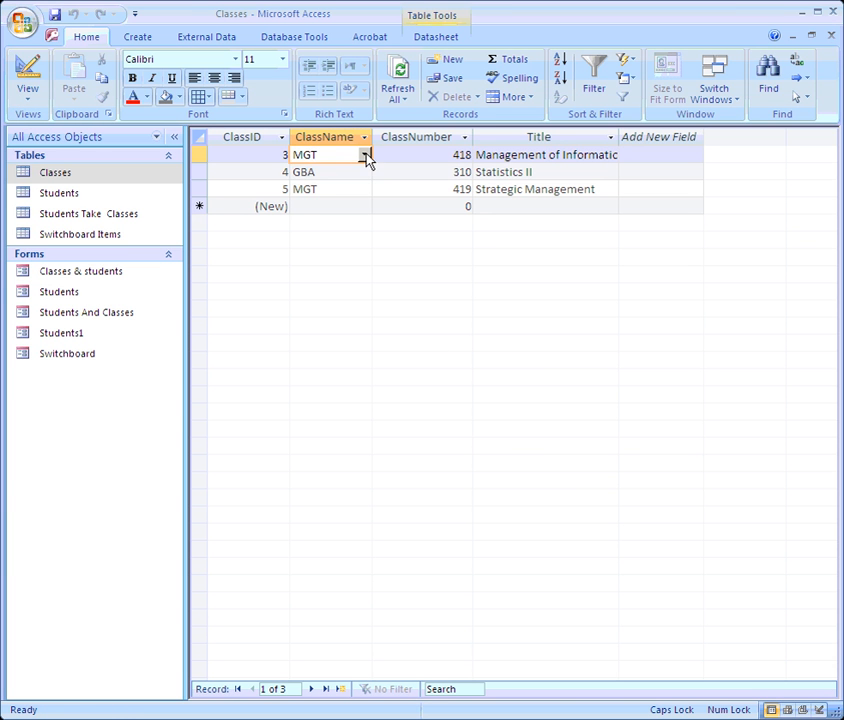
pyautogui.click(364, 155)
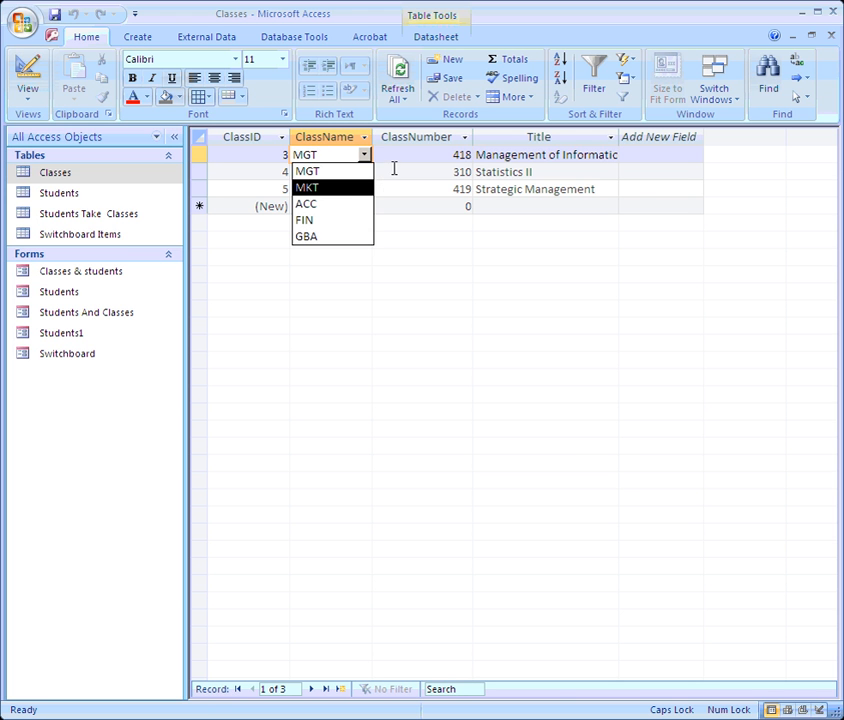
pyautogui.press('Escape')
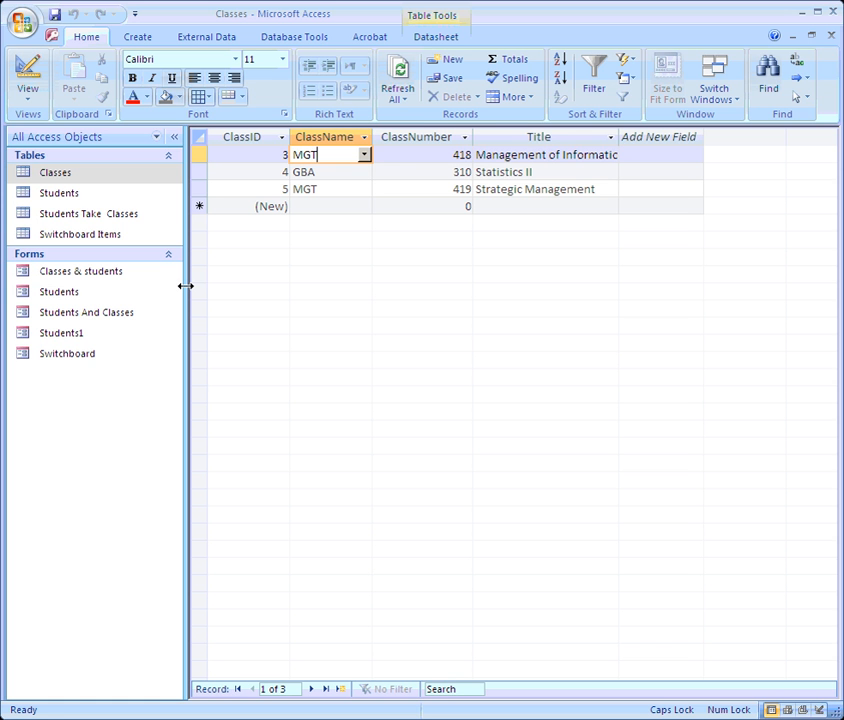
# Step: Open Students Take Classes and check the first record's Student ID dropdown, keeping student 2
pyautogui.click(70, 221)
pyautogui.doubleClick(69, 221)
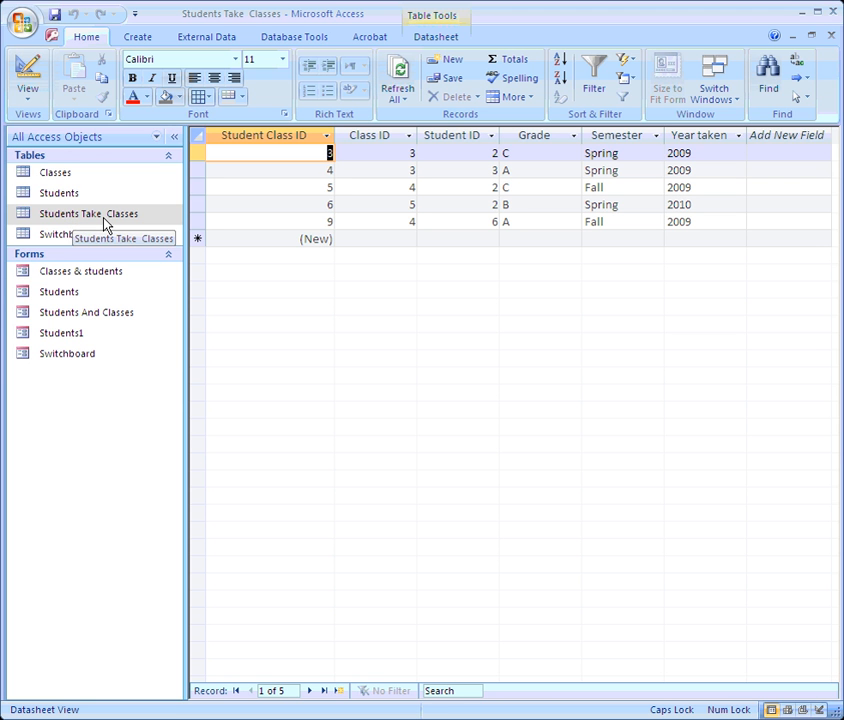
pyautogui.click(410, 152)
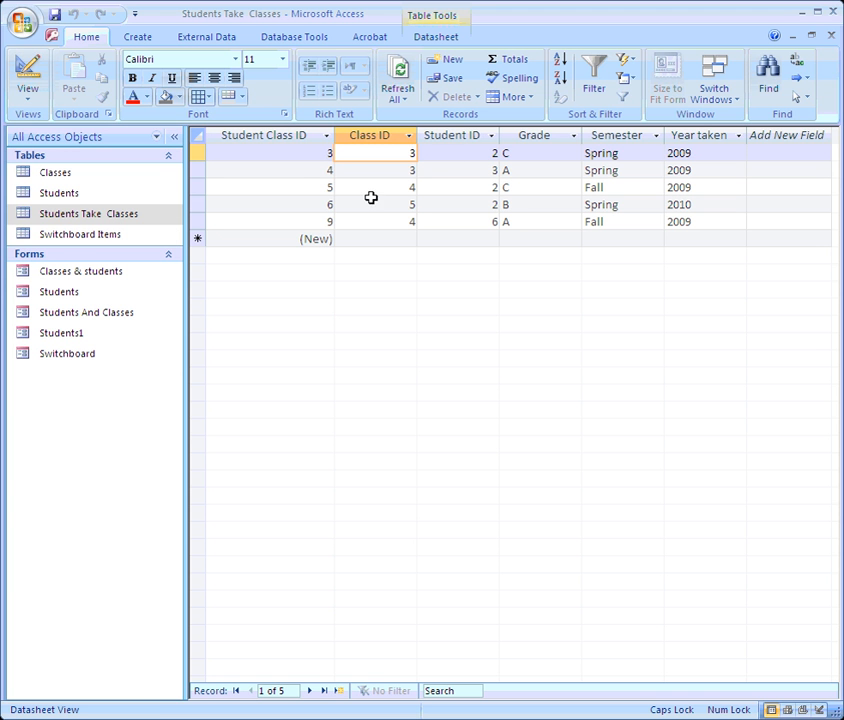
pyautogui.click(283, 151)
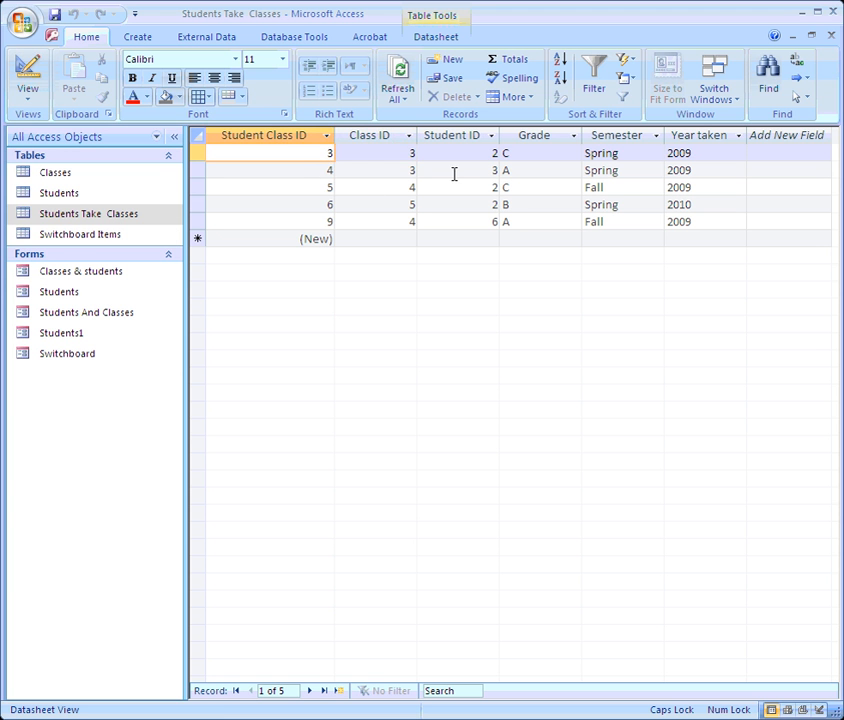
pyautogui.click(485, 153)
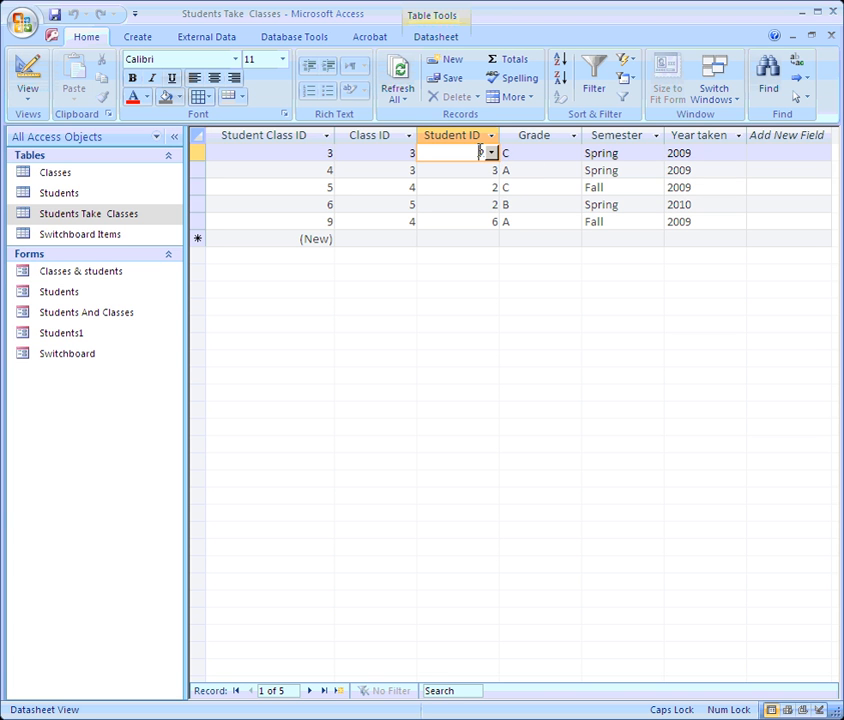
pyautogui.click(491, 153)
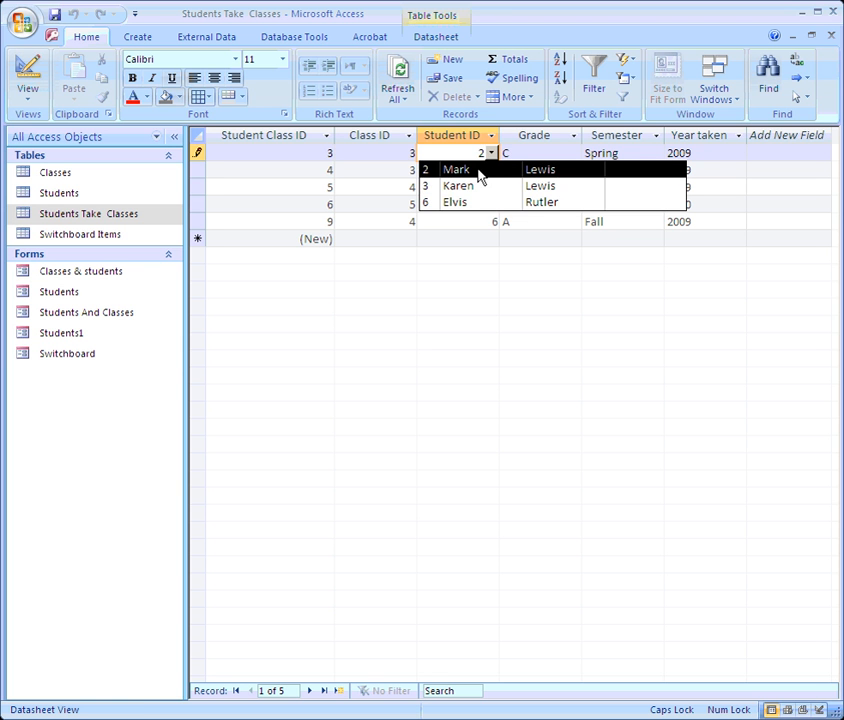
pyautogui.click(480, 172)
# Step: Look over the first record's Grade, Semester and Year taken, then switch to Design View
pyautogui.click(510, 150)
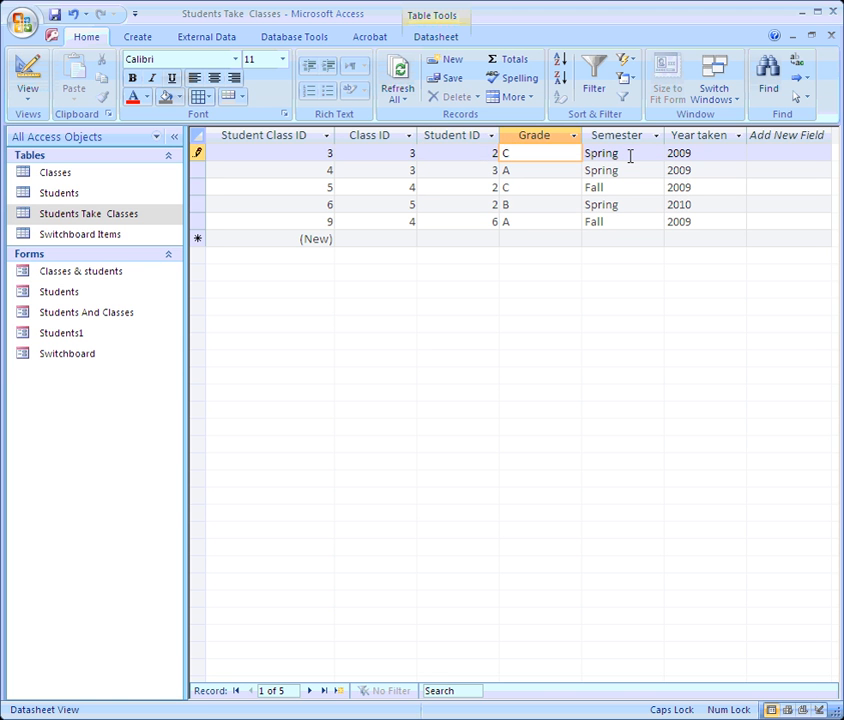
pyautogui.click(632, 153)
pyautogui.click(695, 153)
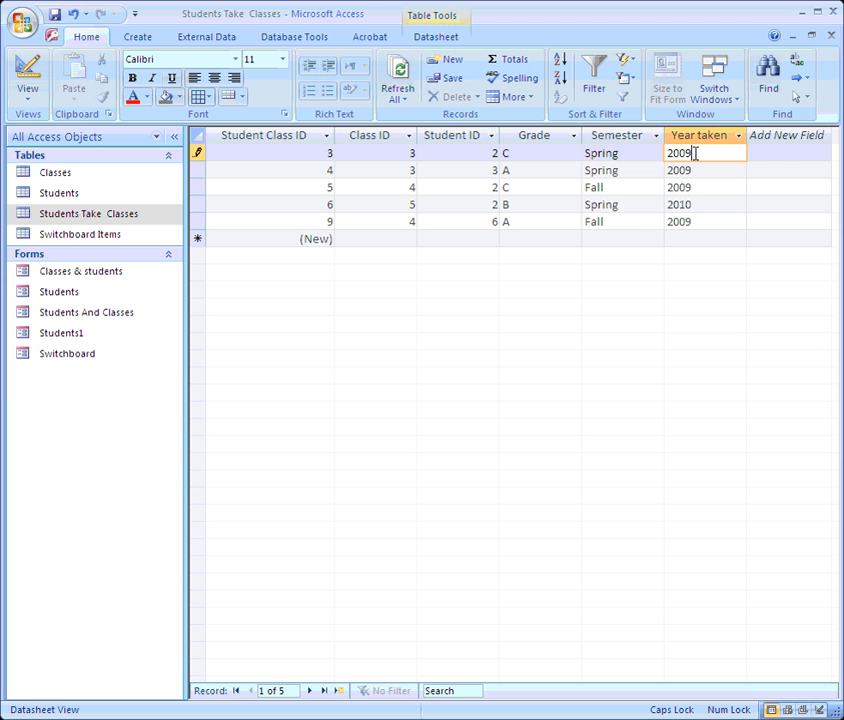
pyautogui.click(385, 152)
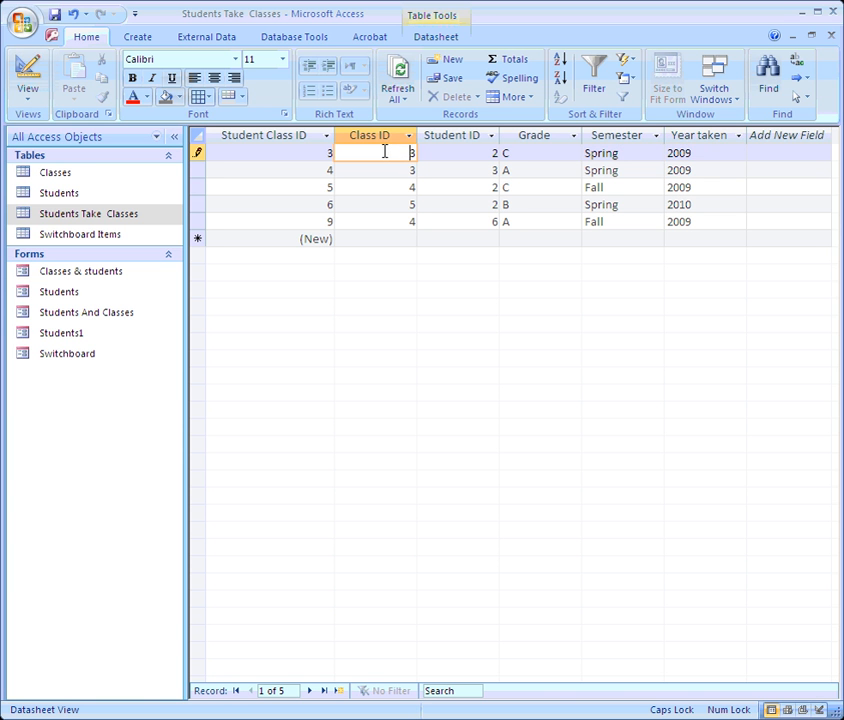
pyautogui.click(30, 75)
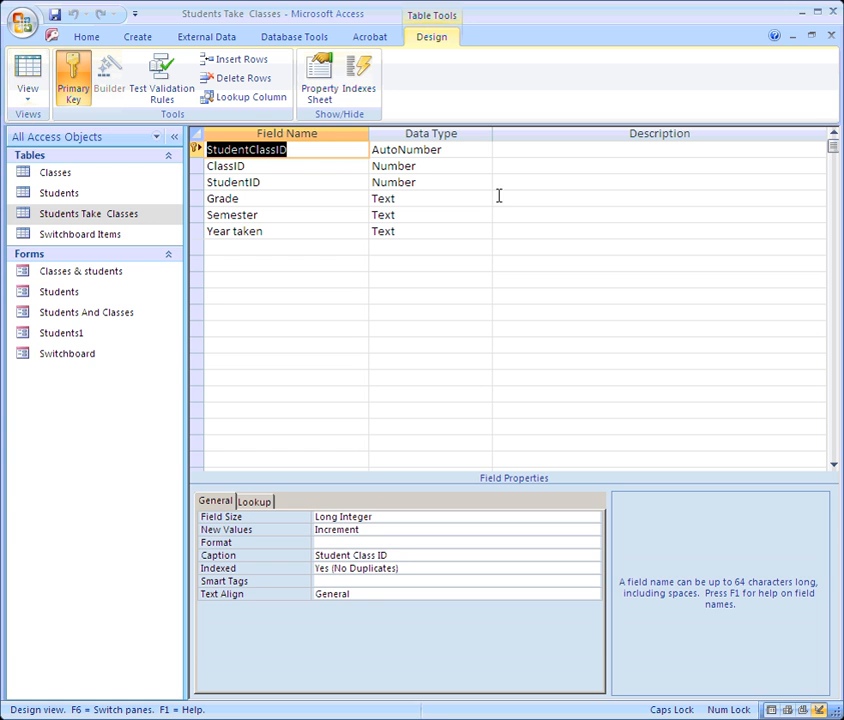
pyautogui.click(428, 167)
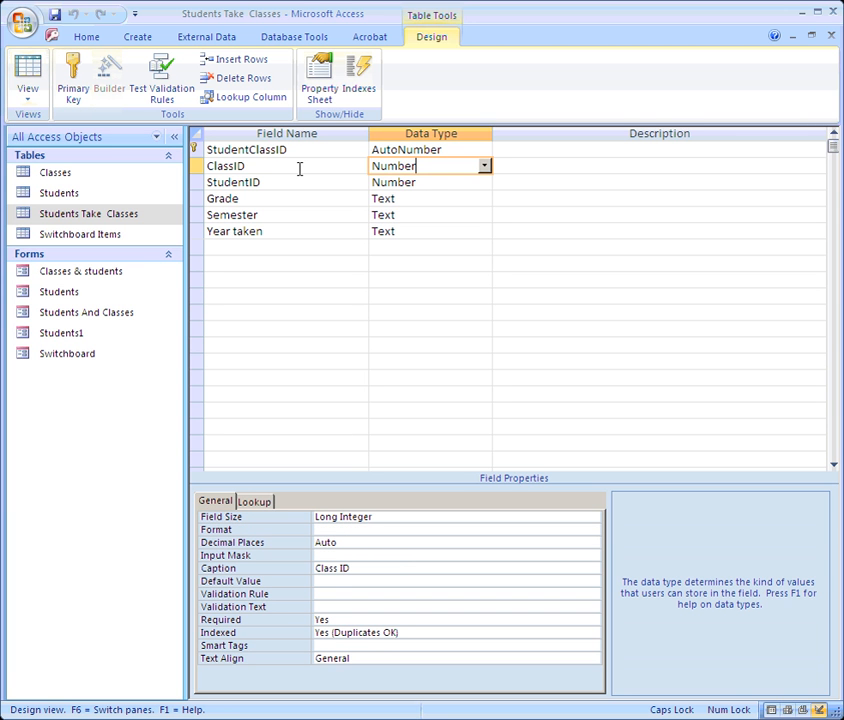
pyautogui.doubleClick(77, 175)
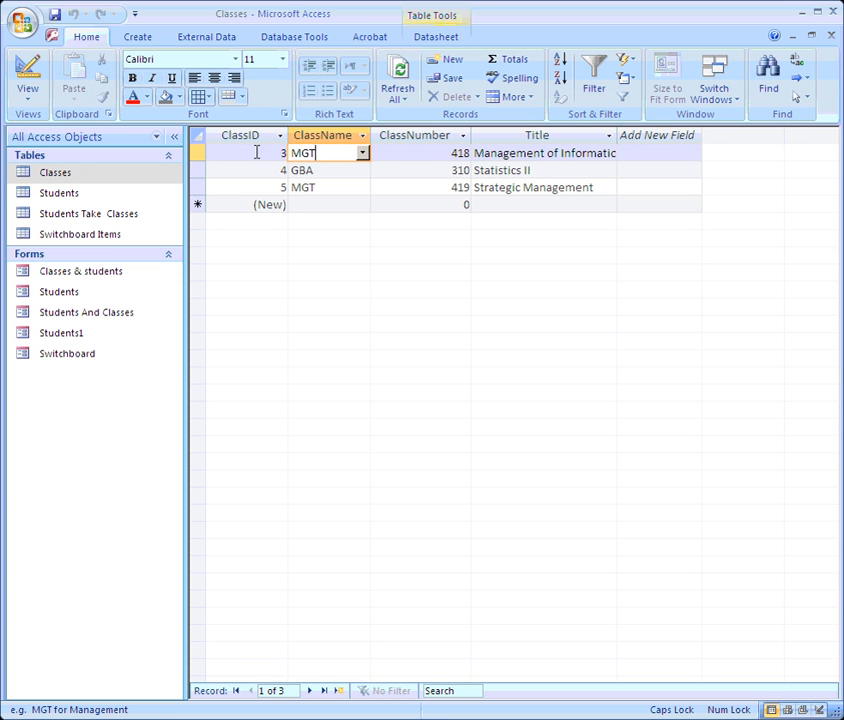
pyautogui.click(256, 152)
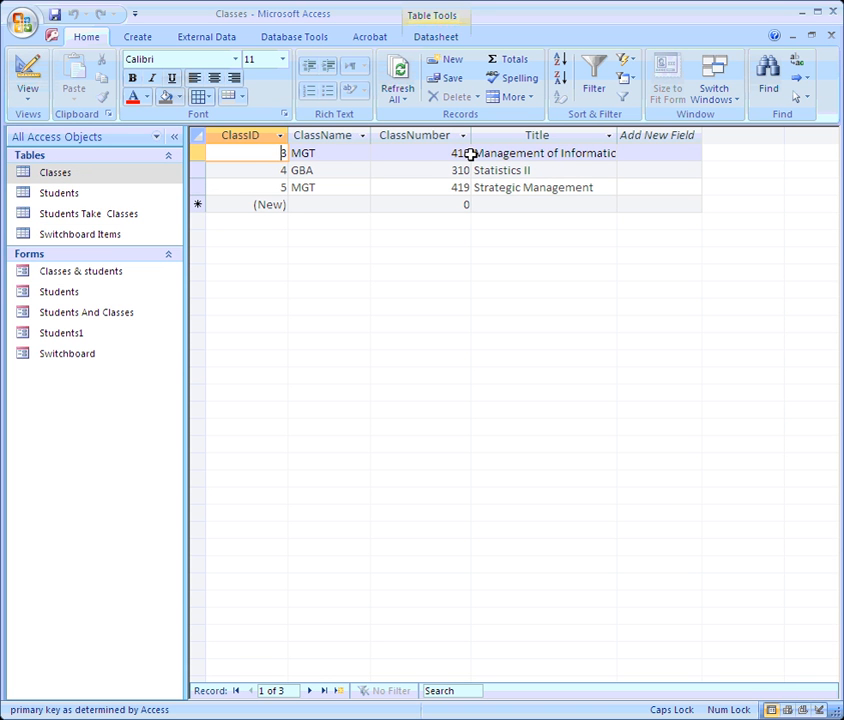
pyautogui.doubleClick(60, 219)
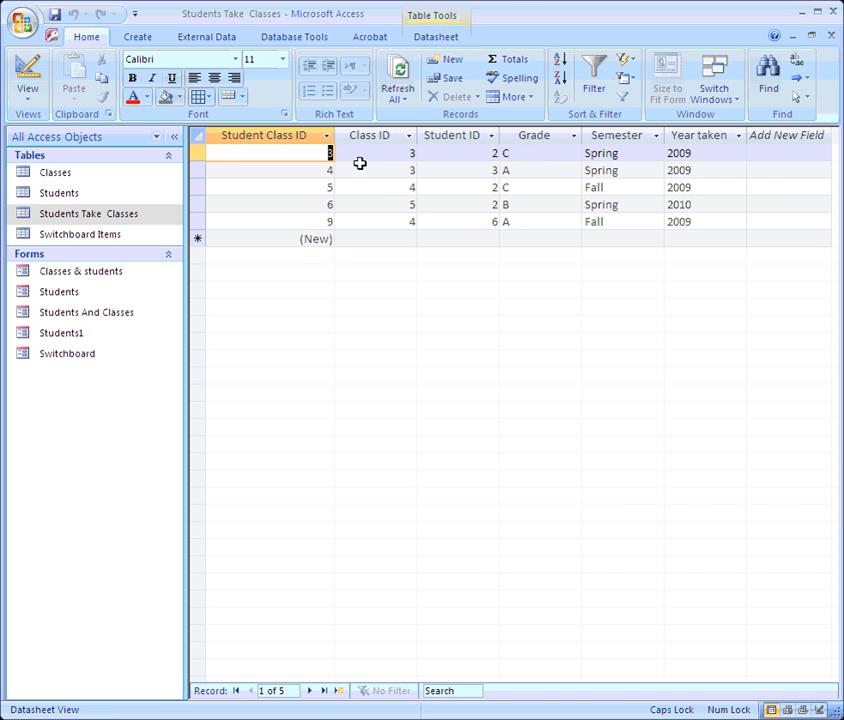
pyautogui.click(28, 72)
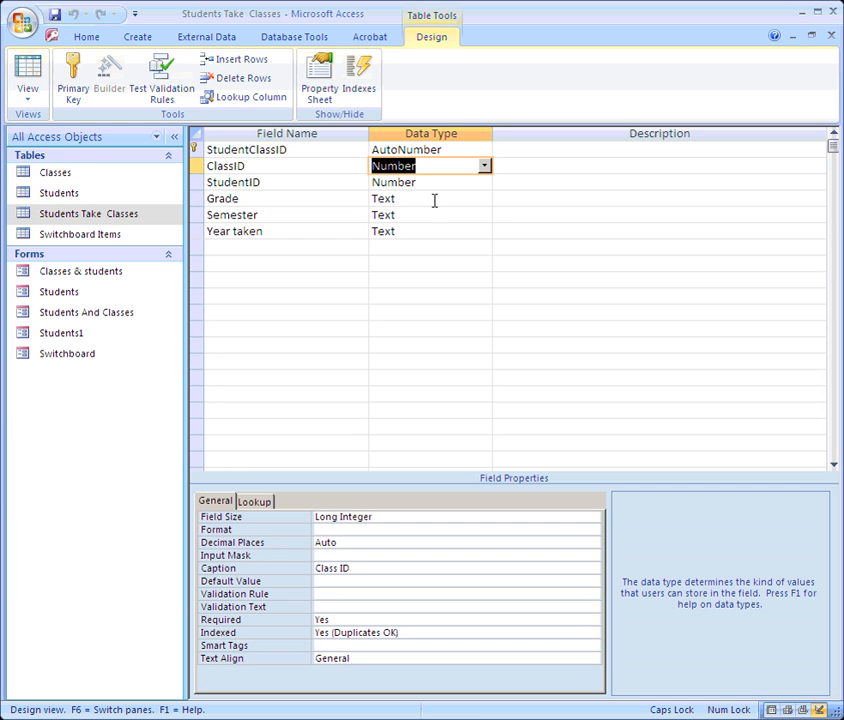
# Step: Start a Lookup Wizard on ClassID that looks up values from the Classes table
pyautogui.click(484, 166)
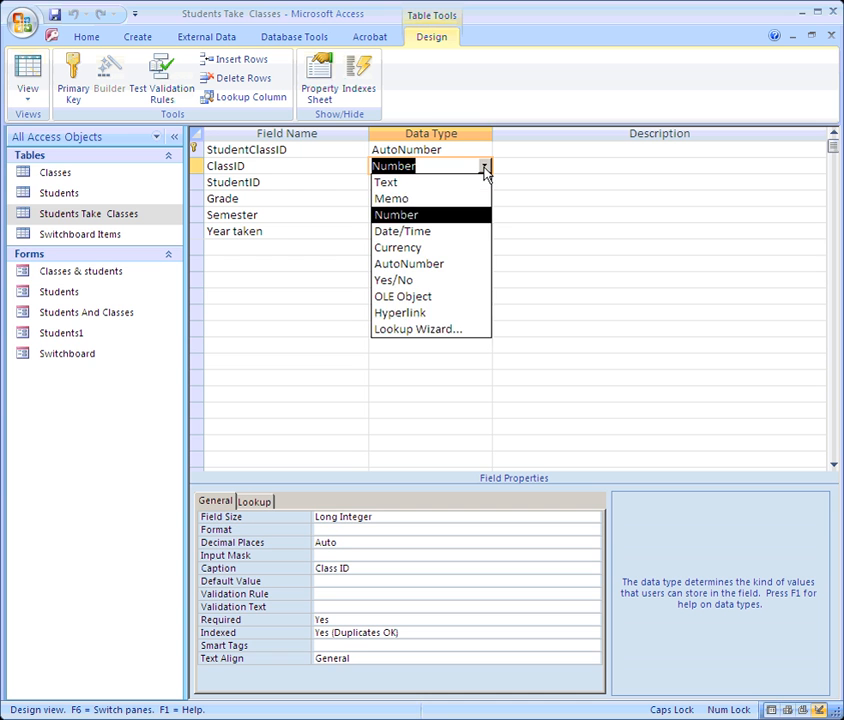
pyautogui.click(463, 336)
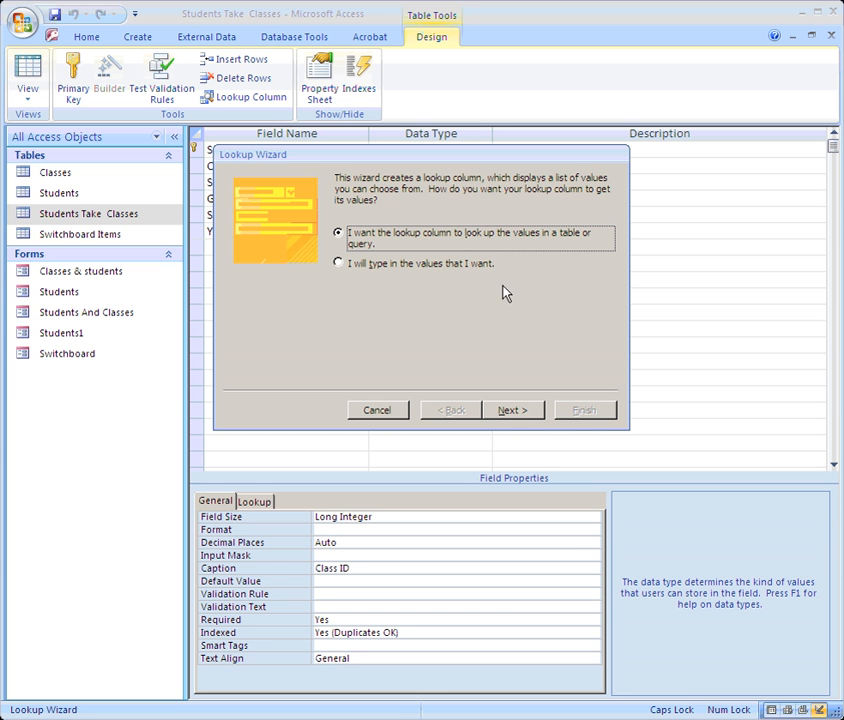
pyautogui.click(507, 412)
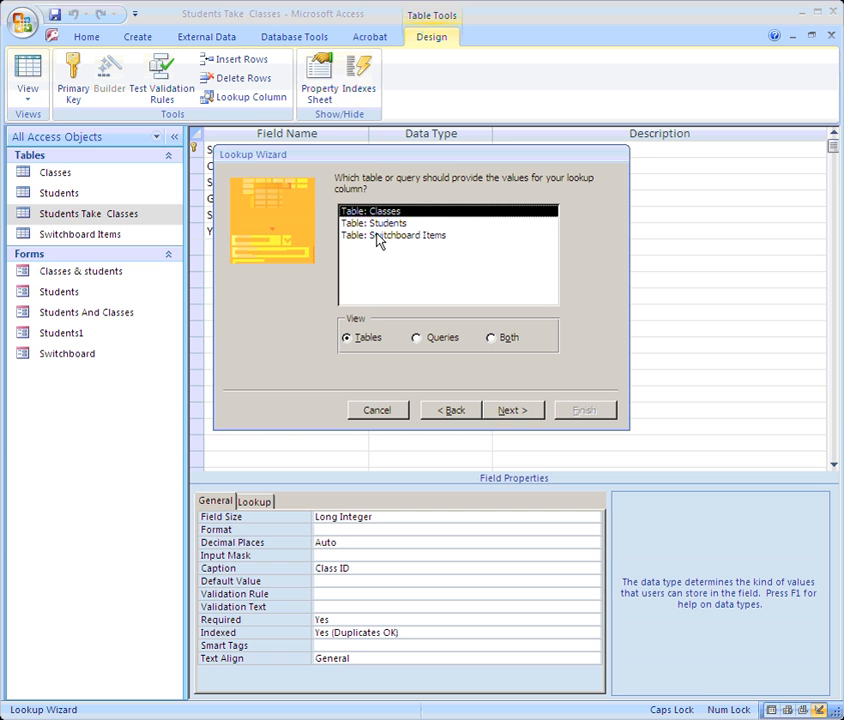
pyautogui.moveTo(379, 149); pyautogui.dragTo(377, 202)
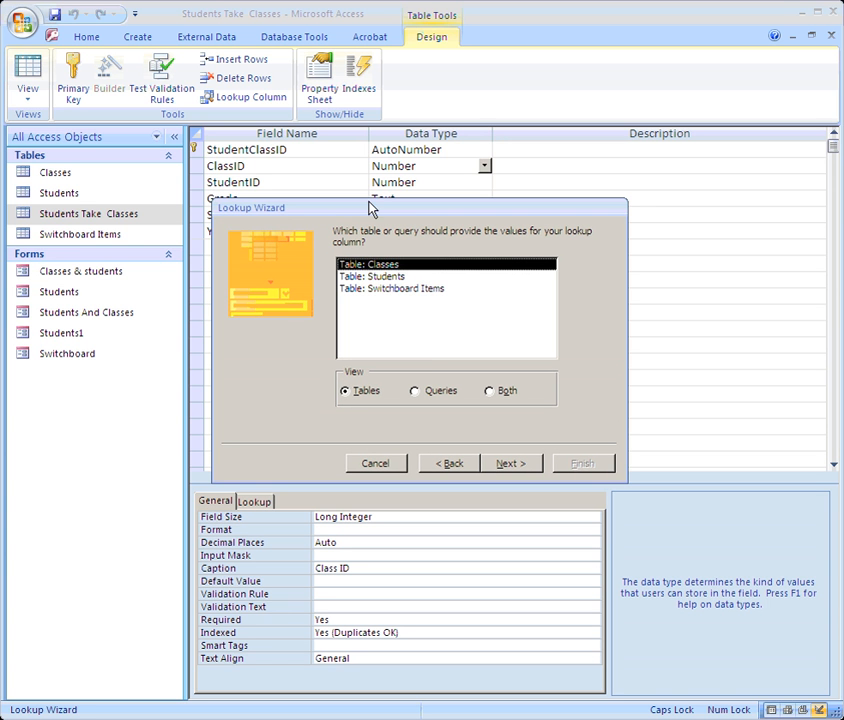
pyautogui.click(509, 464)
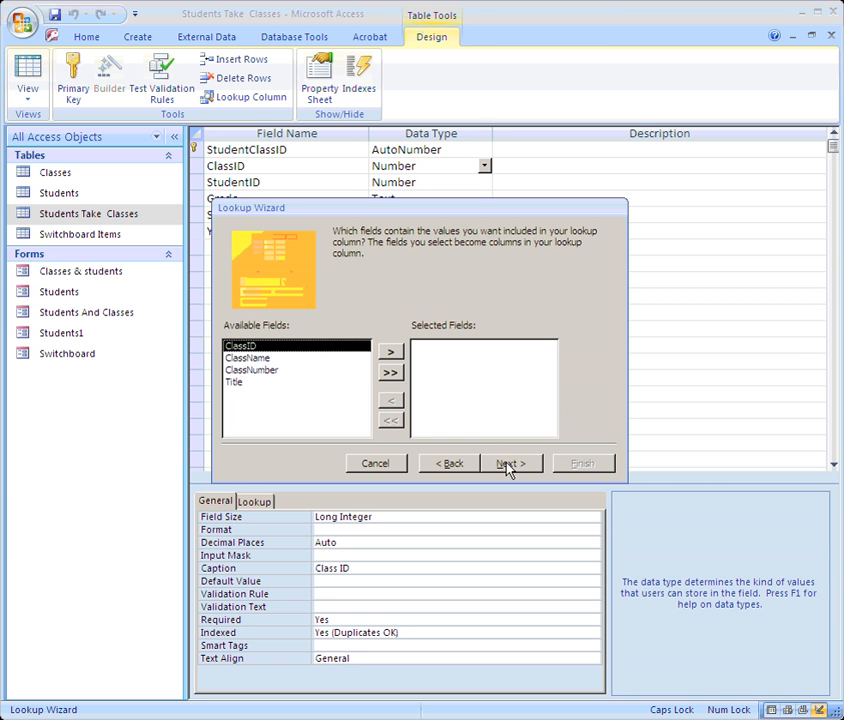
# Step: Add all four Classes fields (ClassID, ClassName, ClassNumber, Title) to the lookup
pyautogui.click(390, 373)
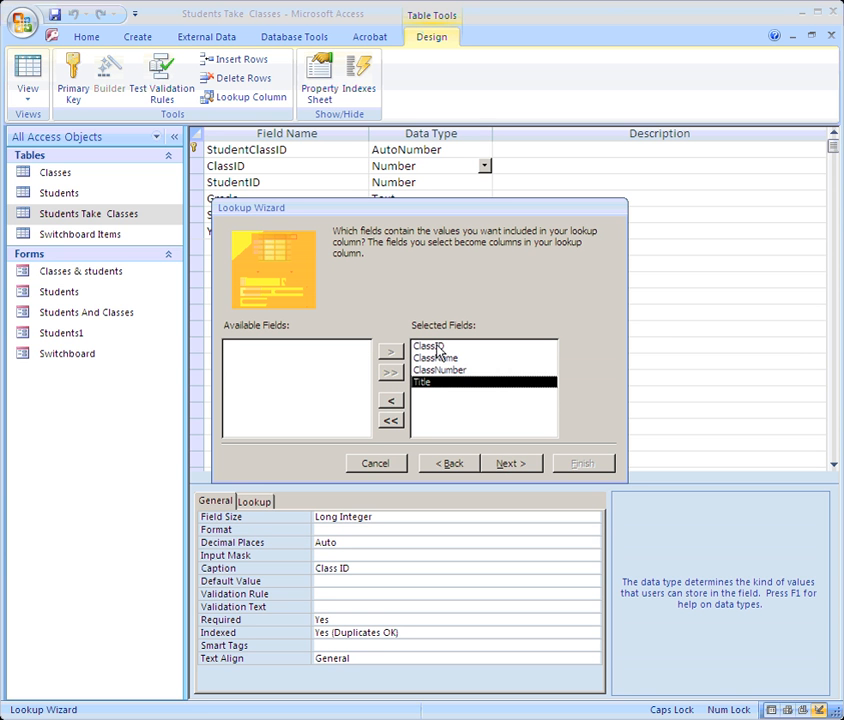
pyautogui.click(436, 347)
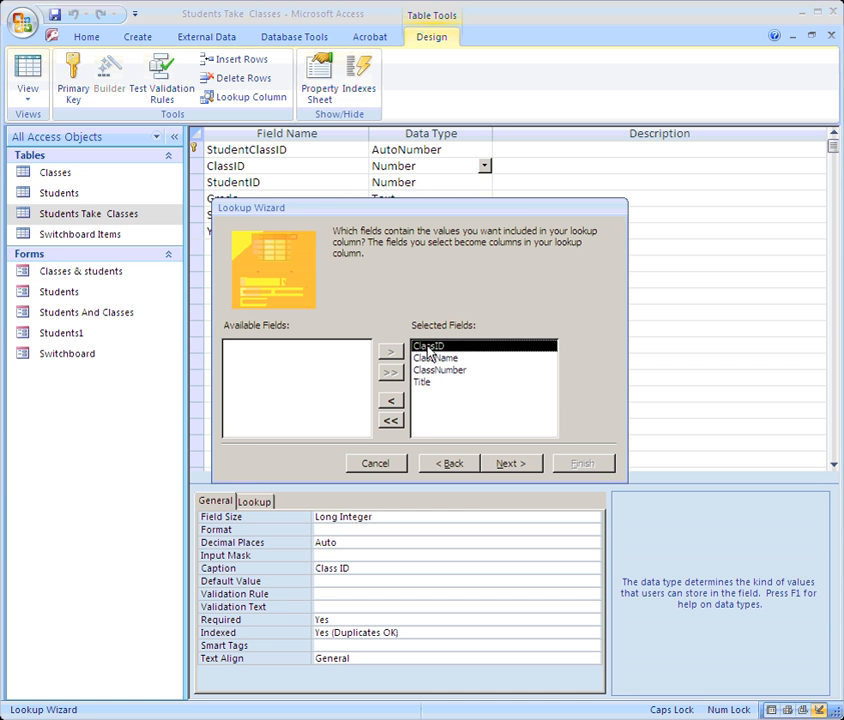
pyautogui.click(436, 359)
pyautogui.click(436, 370)
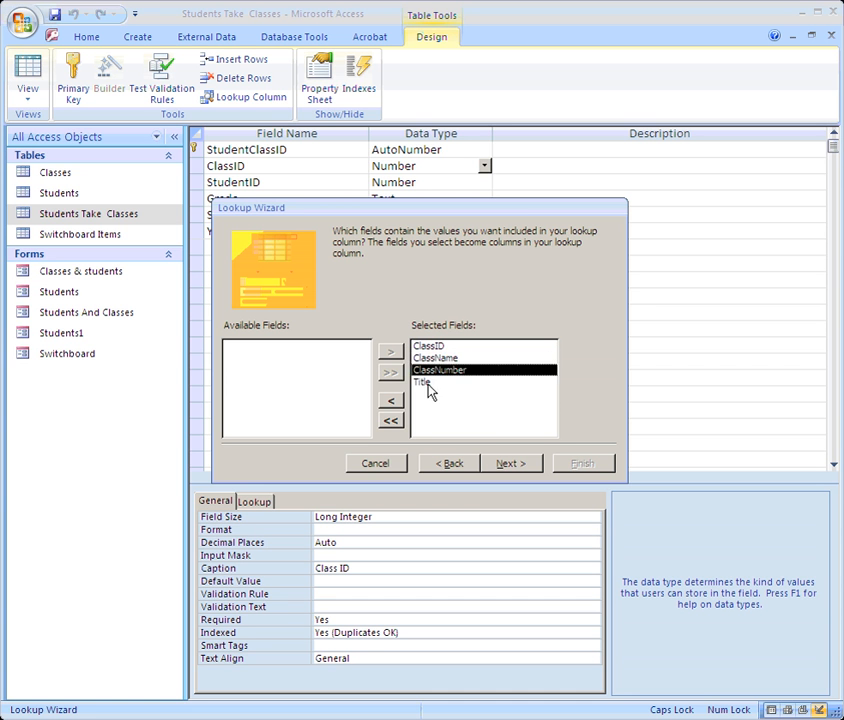
pyautogui.click(440, 382)
pyautogui.click(432, 347)
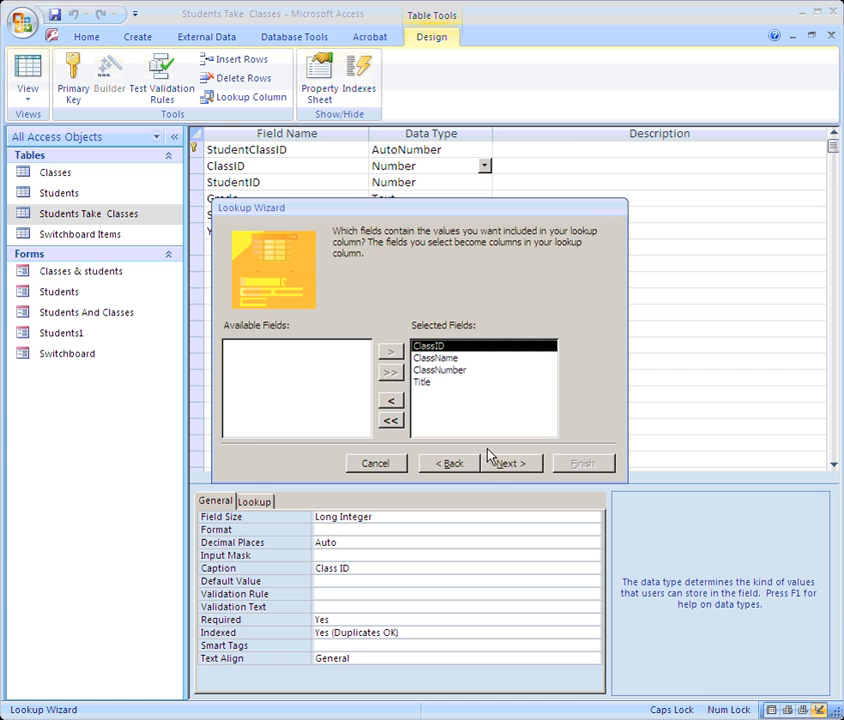
pyautogui.click(506, 466)
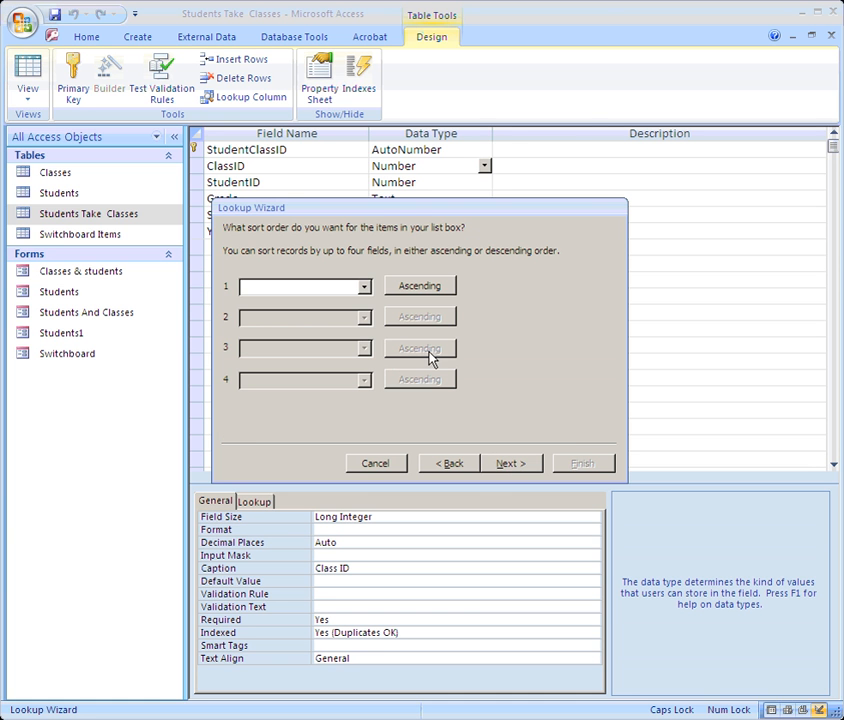
# Step: Sort the class lookup by ClassName, then by ClassNumber
pyautogui.click(364, 287)
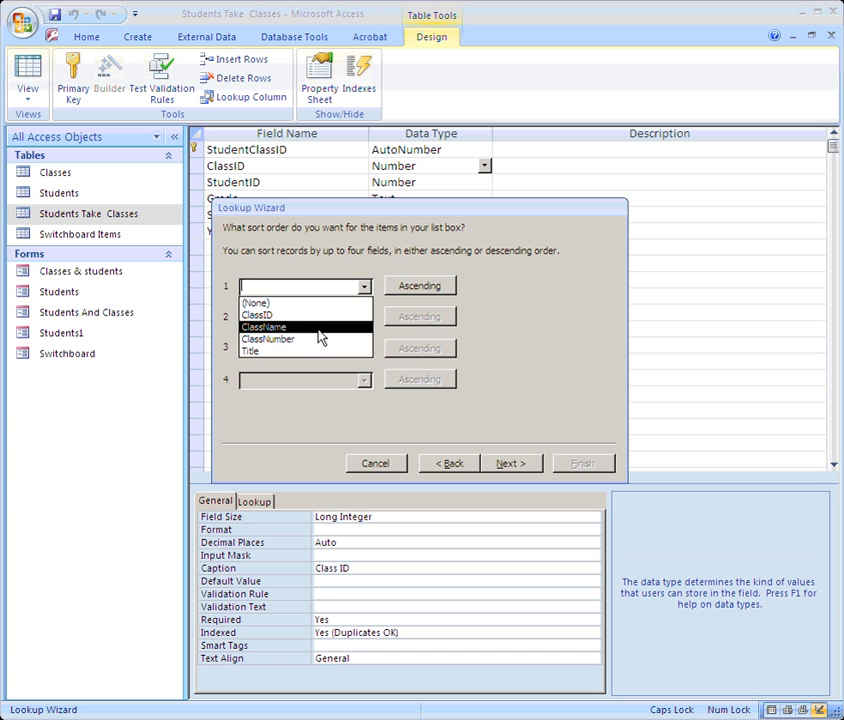
pyautogui.click(320, 337)
pyautogui.click(364, 317)
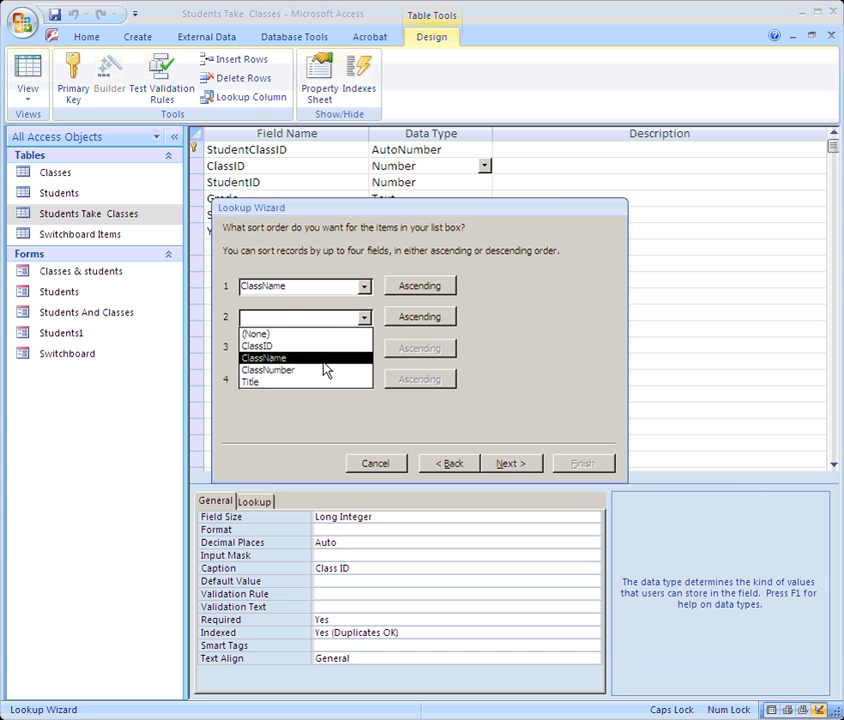
pyautogui.click(326, 370)
pyautogui.click(505, 463)
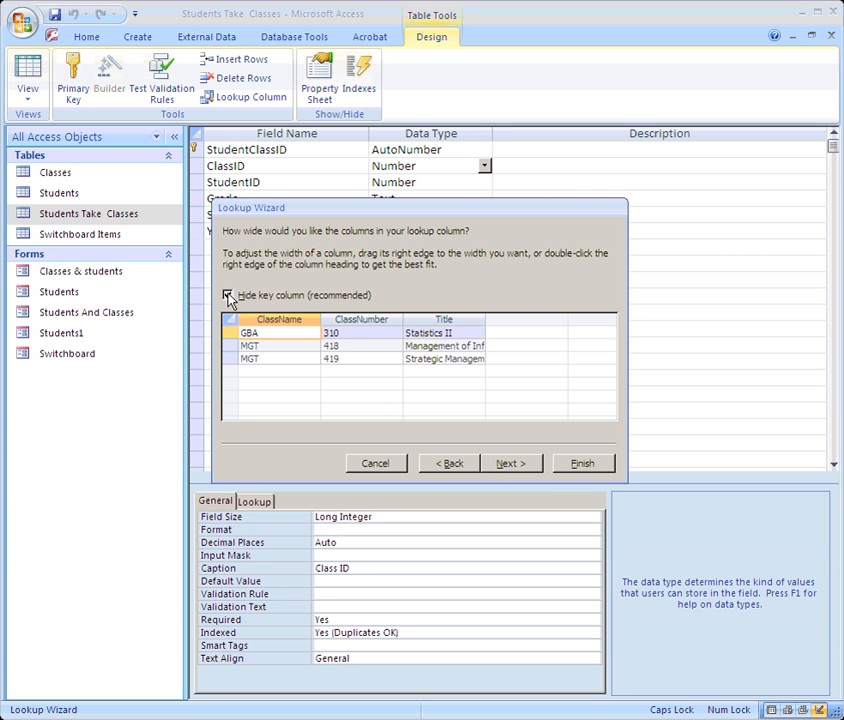
# Step: Unhide the ClassID key column and narrow it to fit its heading
pyautogui.click(228, 296)
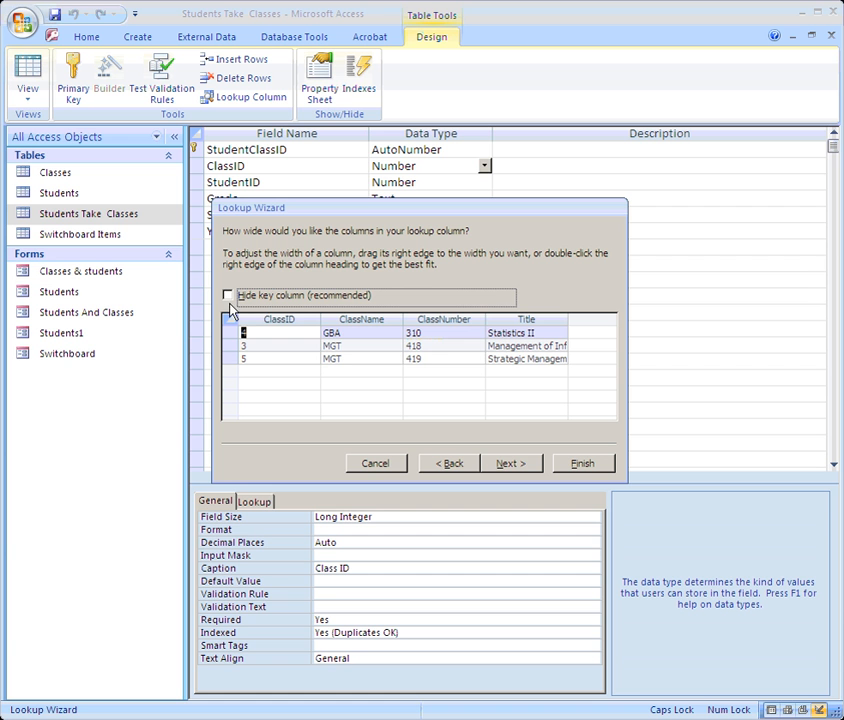
pyautogui.moveTo(320, 319); pyautogui.dragTo(273, 320)
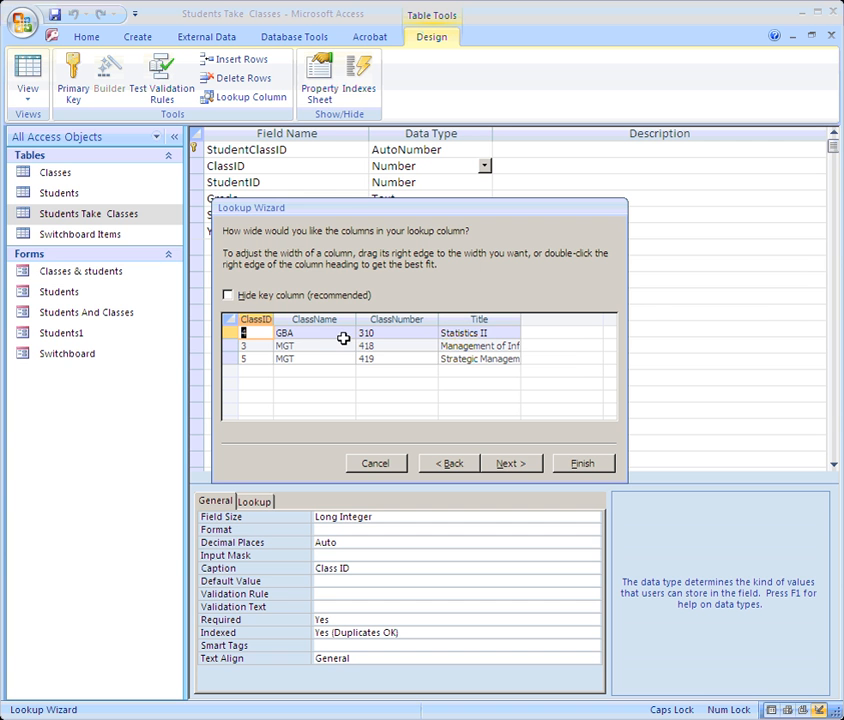
pyautogui.click(507, 464)
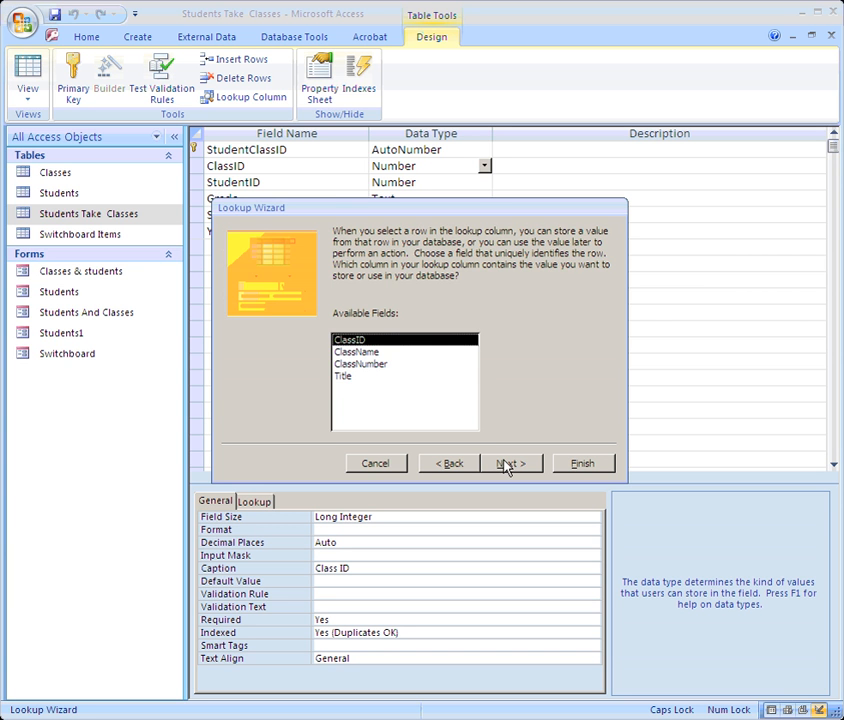
# Step: Keep ClassID as the stored value, finish the wizard and save Students Take Classes
pyautogui.click(355, 352)
pyautogui.click(345, 364)
pyautogui.click(345, 340)
pyautogui.click(508, 463)
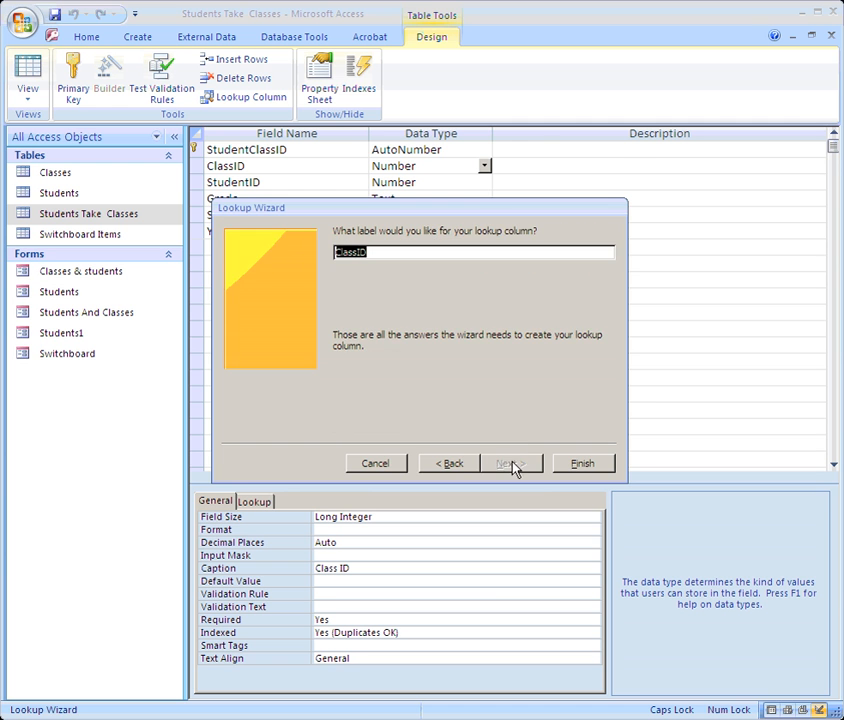
pyautogui.click(578, 464)
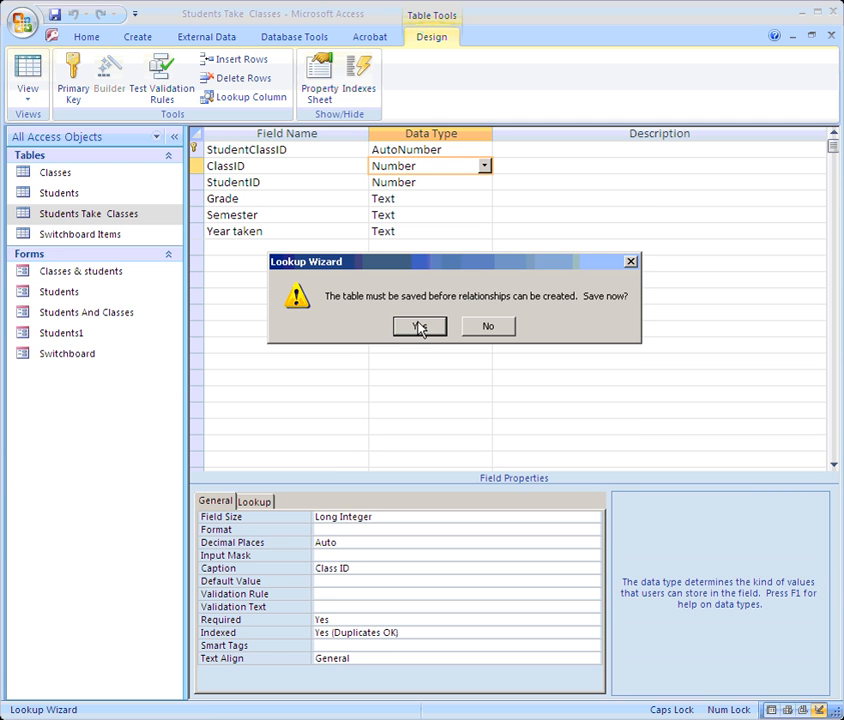
pyautogui.click(421, 325)
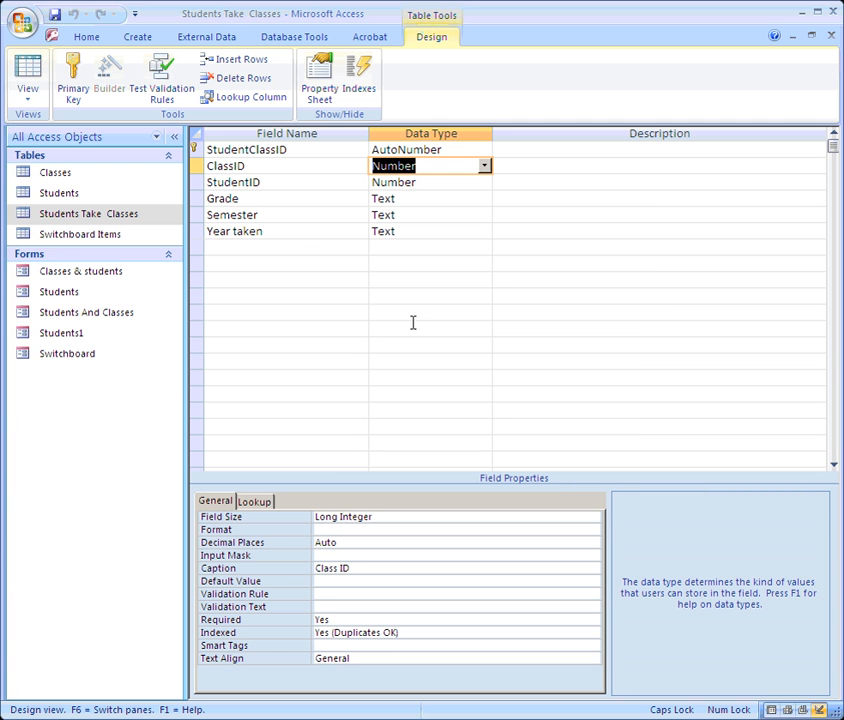
# Step: Switch to Datasheet View and keep class 3, MGT 418, for the first record
pyautogui.click(30, 90)
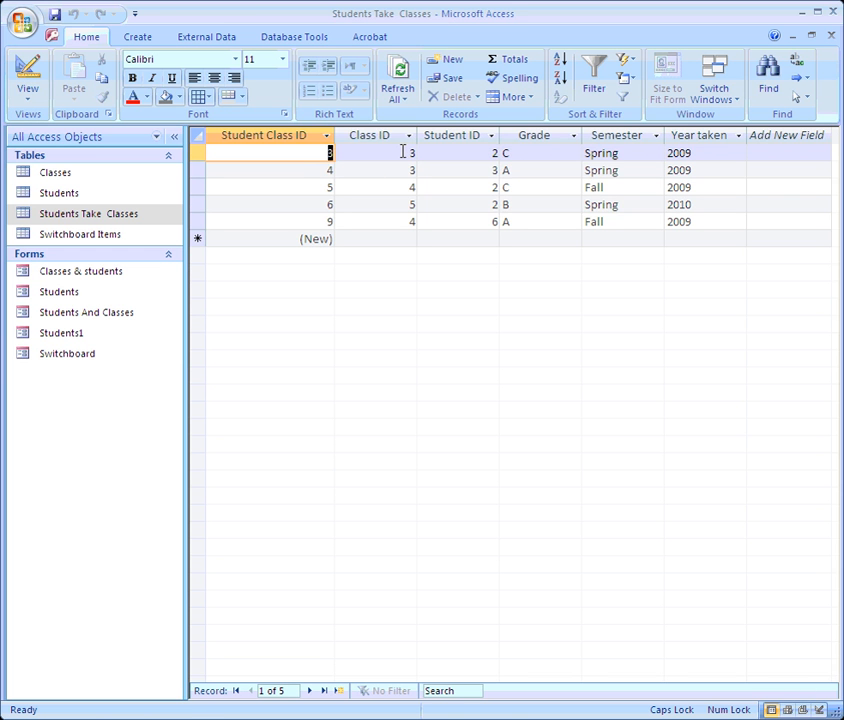
pyautogui.click(409, 155)
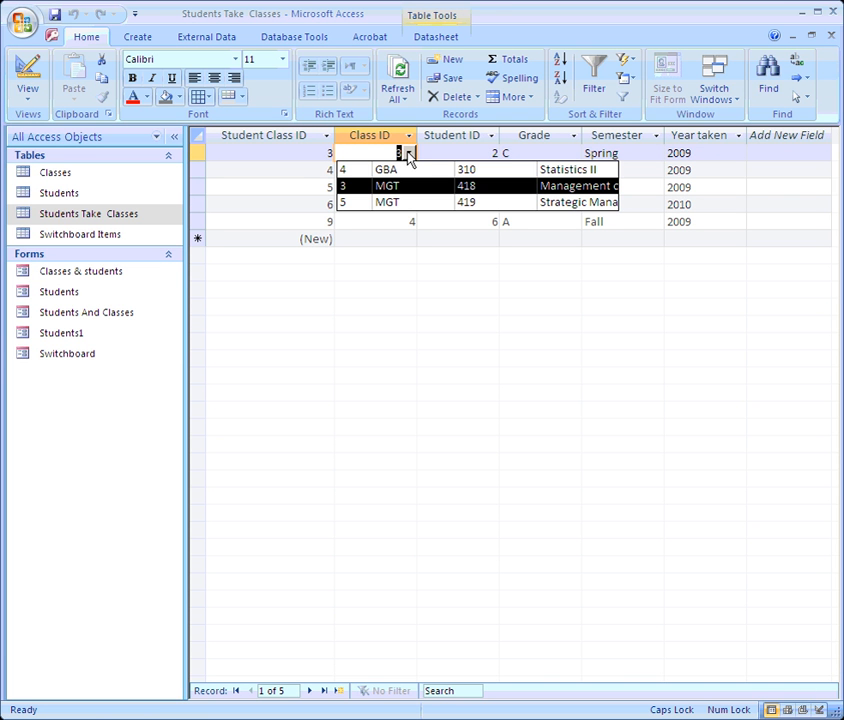
pyautogui.click(478, 193)
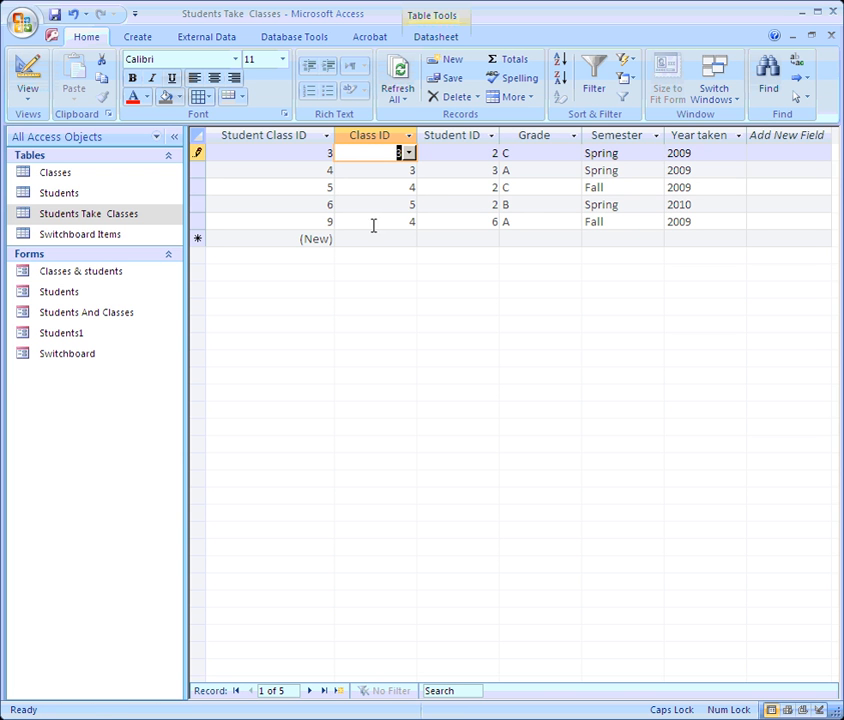
# Step: Set the third record's Class ID to 4, GBA 310, and check other records' class lists
pyautogui.click(408, 188)
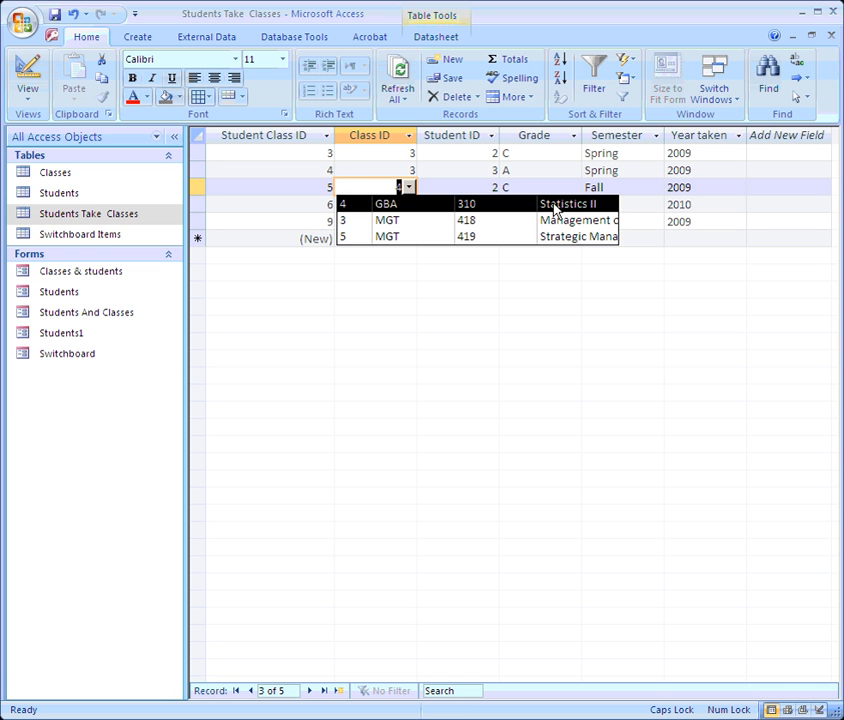
pyautogui.click(378, 203)
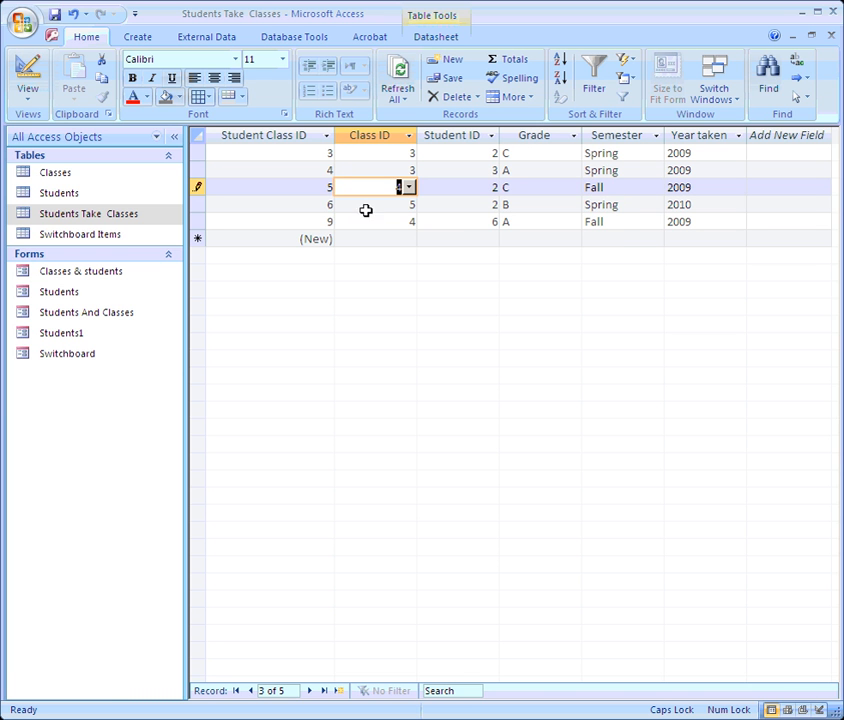
pyautogui.click(405, 204)
pyautogui.click(401, 170)
pyautogui.click(408, 170)
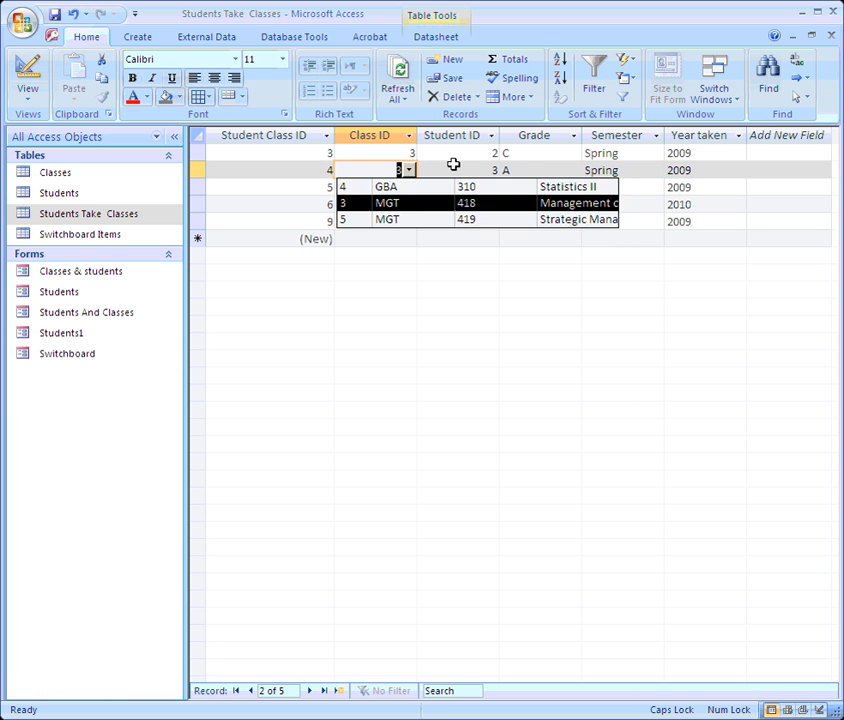
pyautogui.click(300, 153)
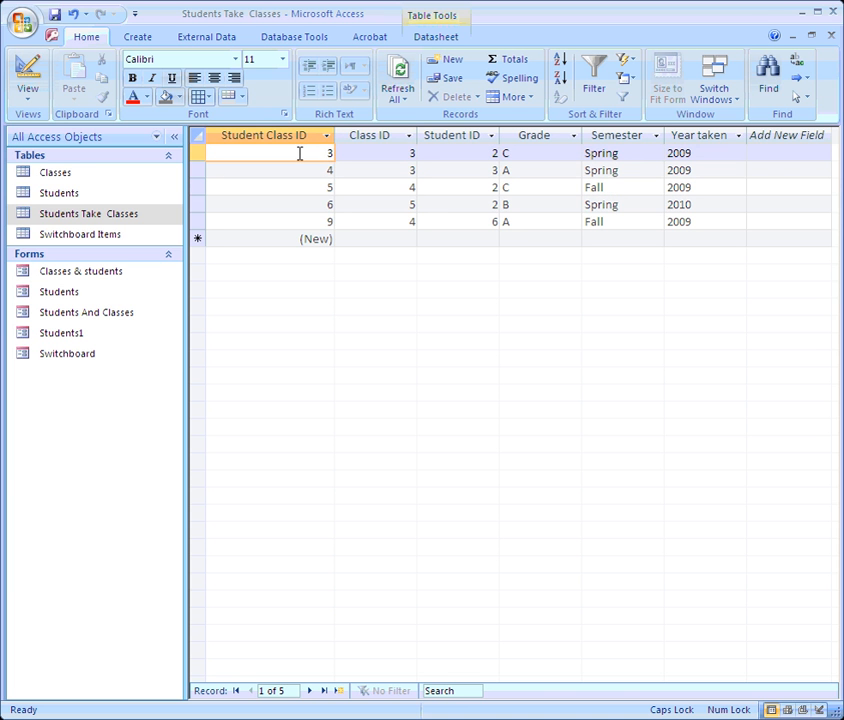